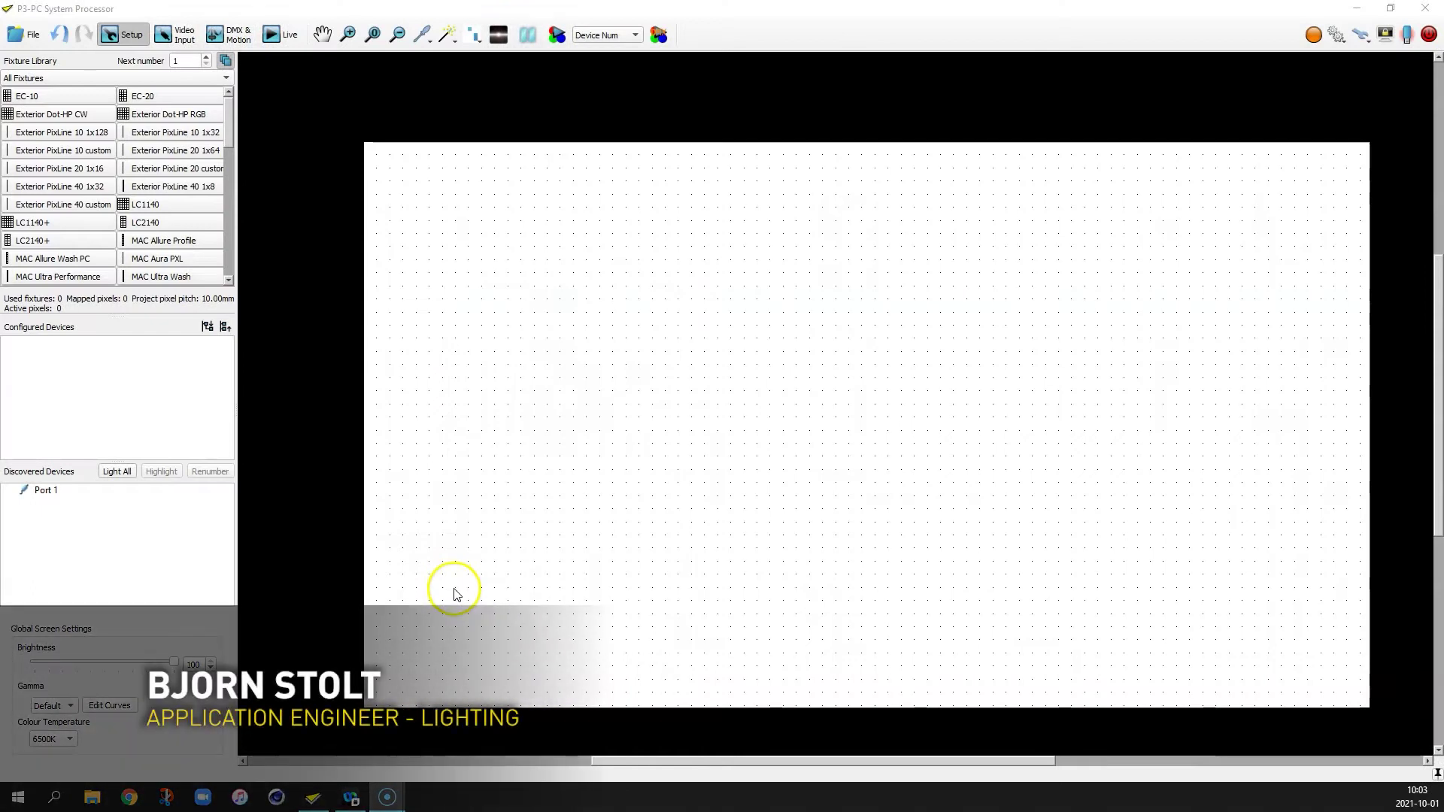
Step: Set the Fixture Library's next fixture number to 101
left_click(189, 60)
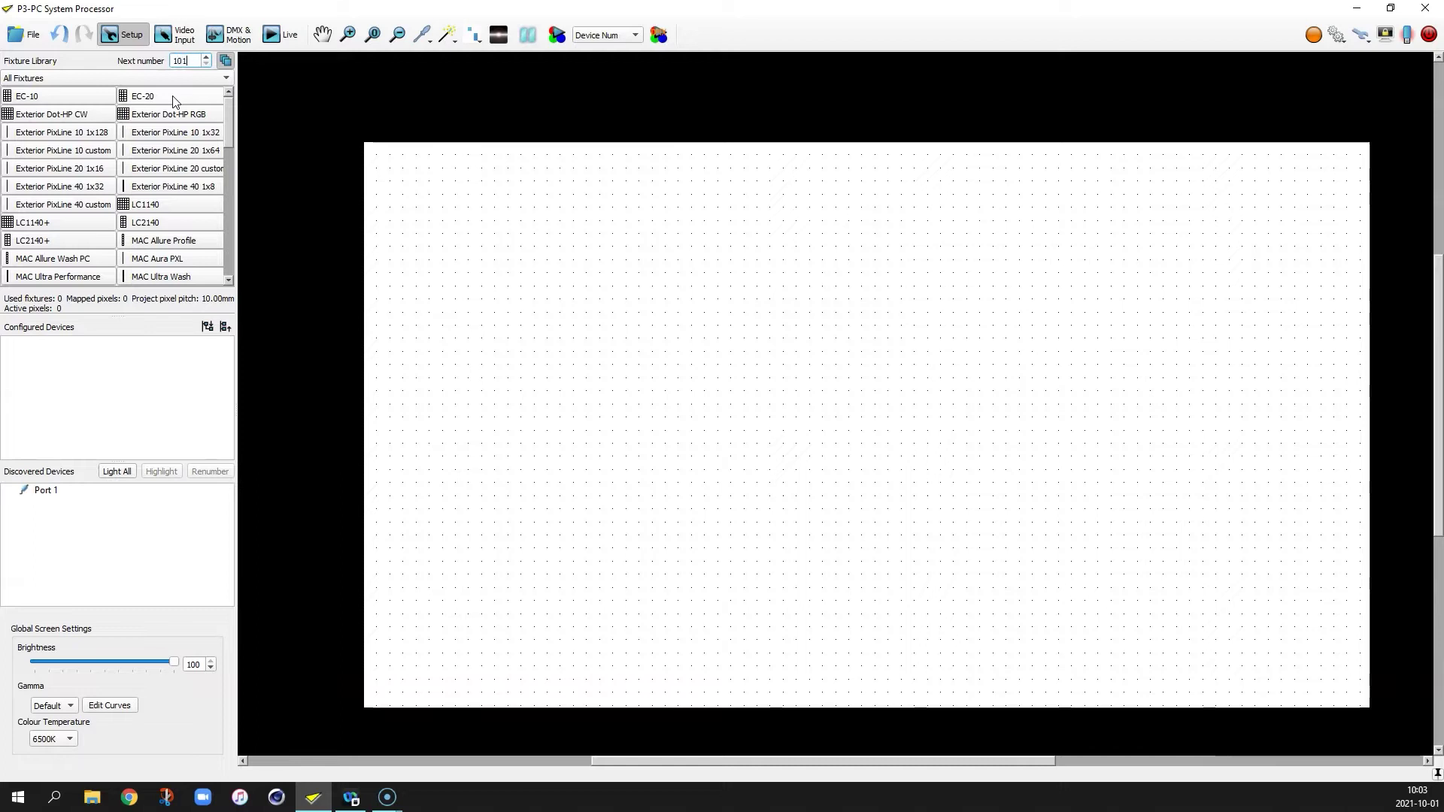
Step: Place eight MAC Aura PXLs, numbered 101–108, across the canvas and box-select them all
left_click(169, 261)
left_click_drag(167, 261, 492, 349)
left_click(562, 346)
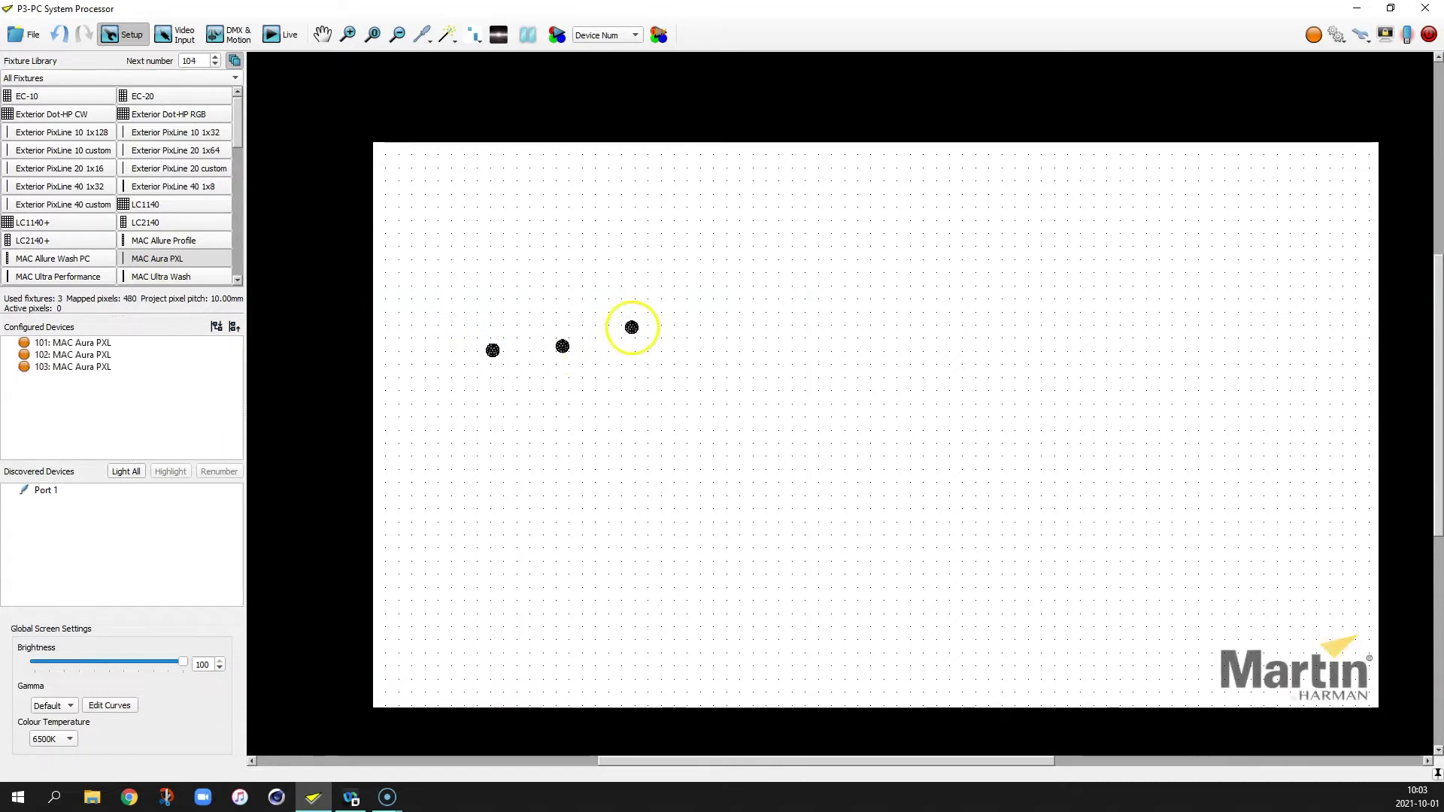
left_click(632, 327)
left_click(700, 319)
left_click(767, 315)
left_click(840, 322)
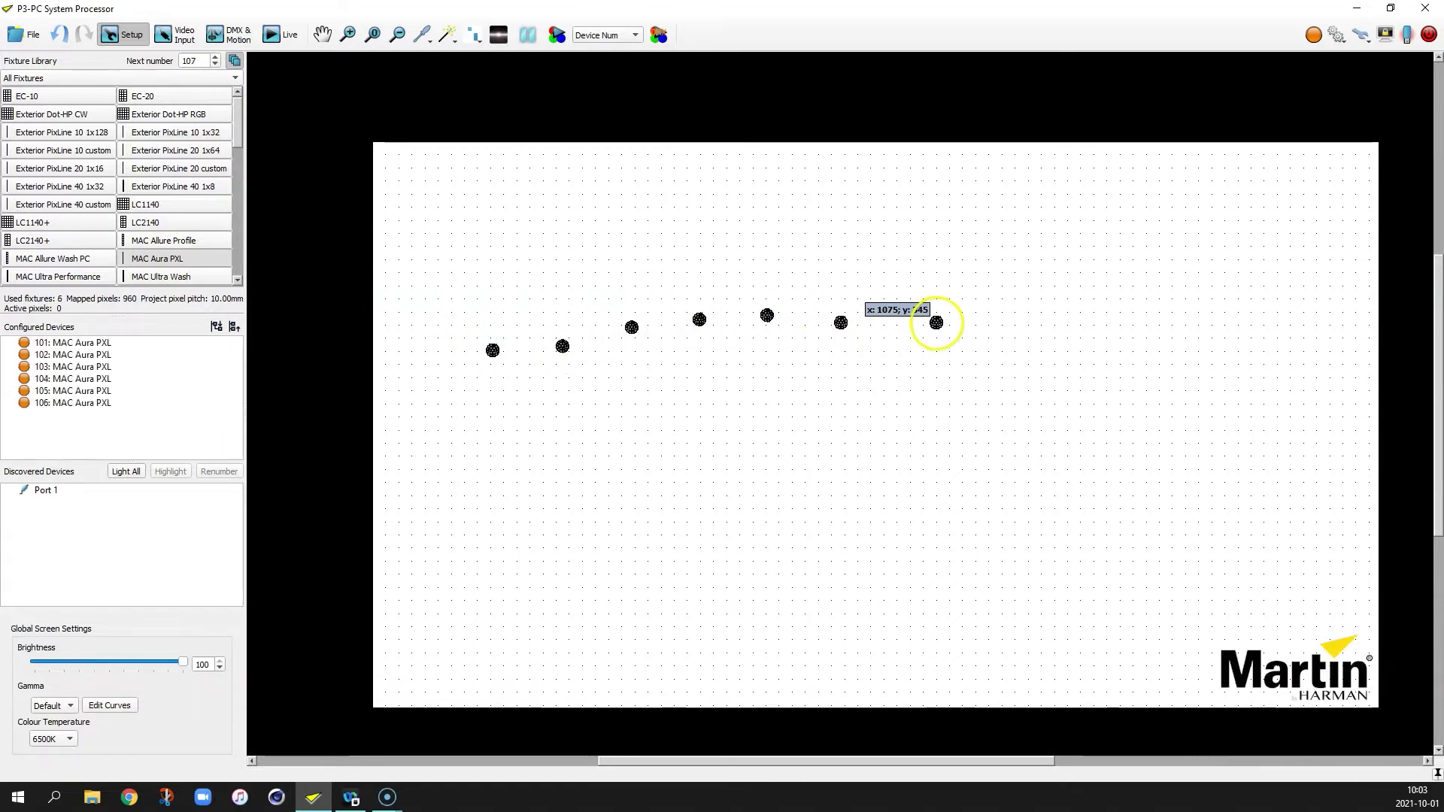
left_click(937, 323)
left_click(993, 324)
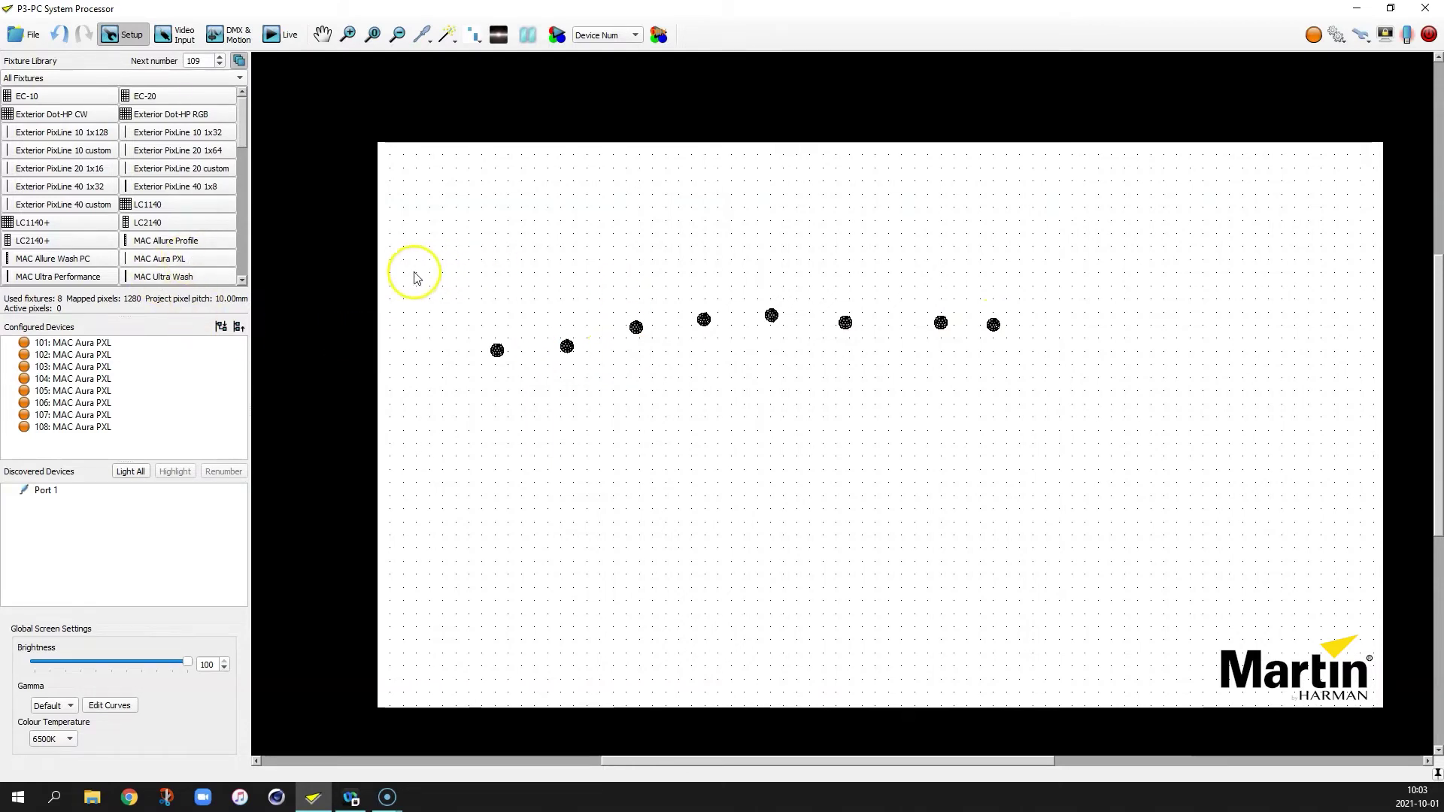
left_click_drag(413, 272, 1122, 382)
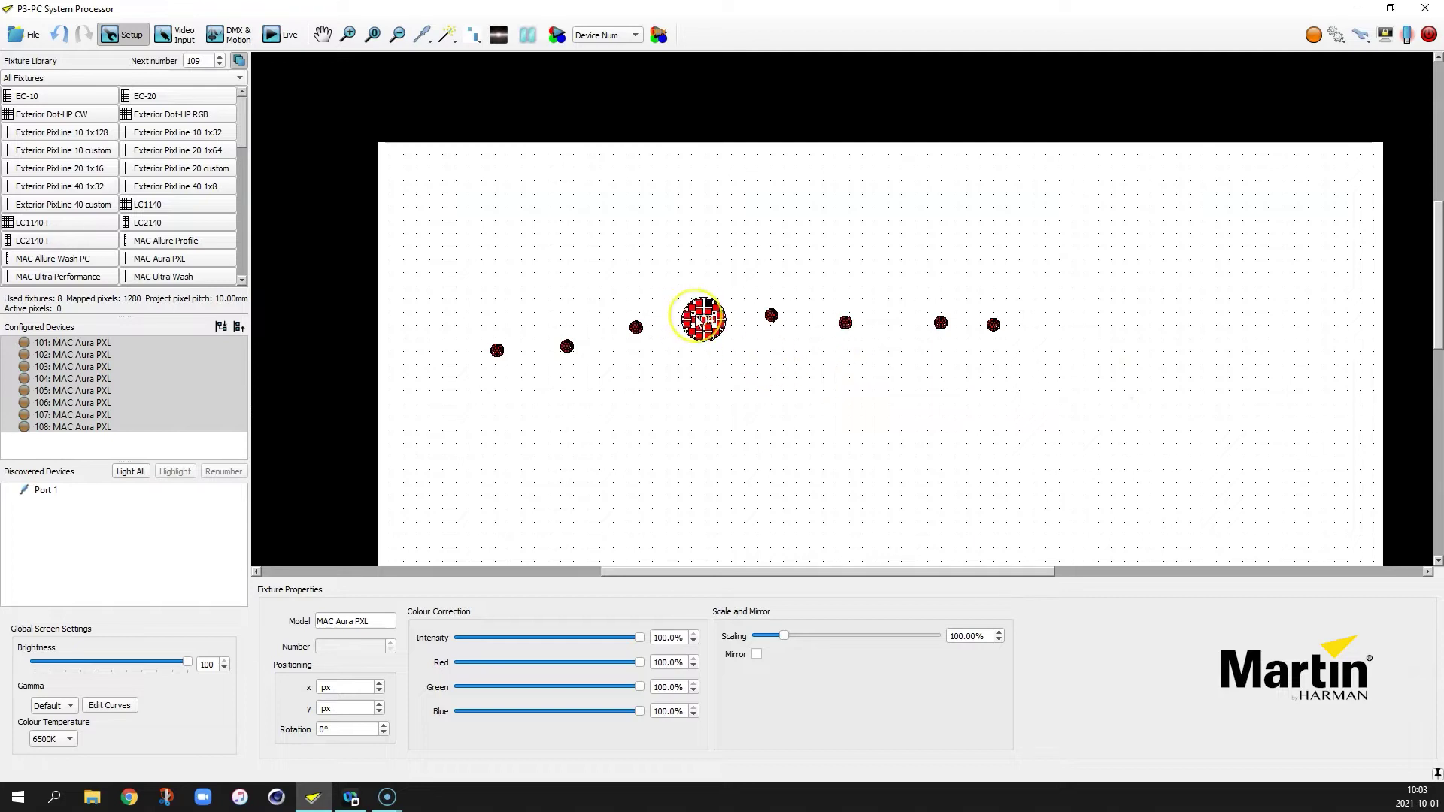
Step: Align the selected PXLs vertically into one straight row at y 364.50 px
right_click(700, 319)
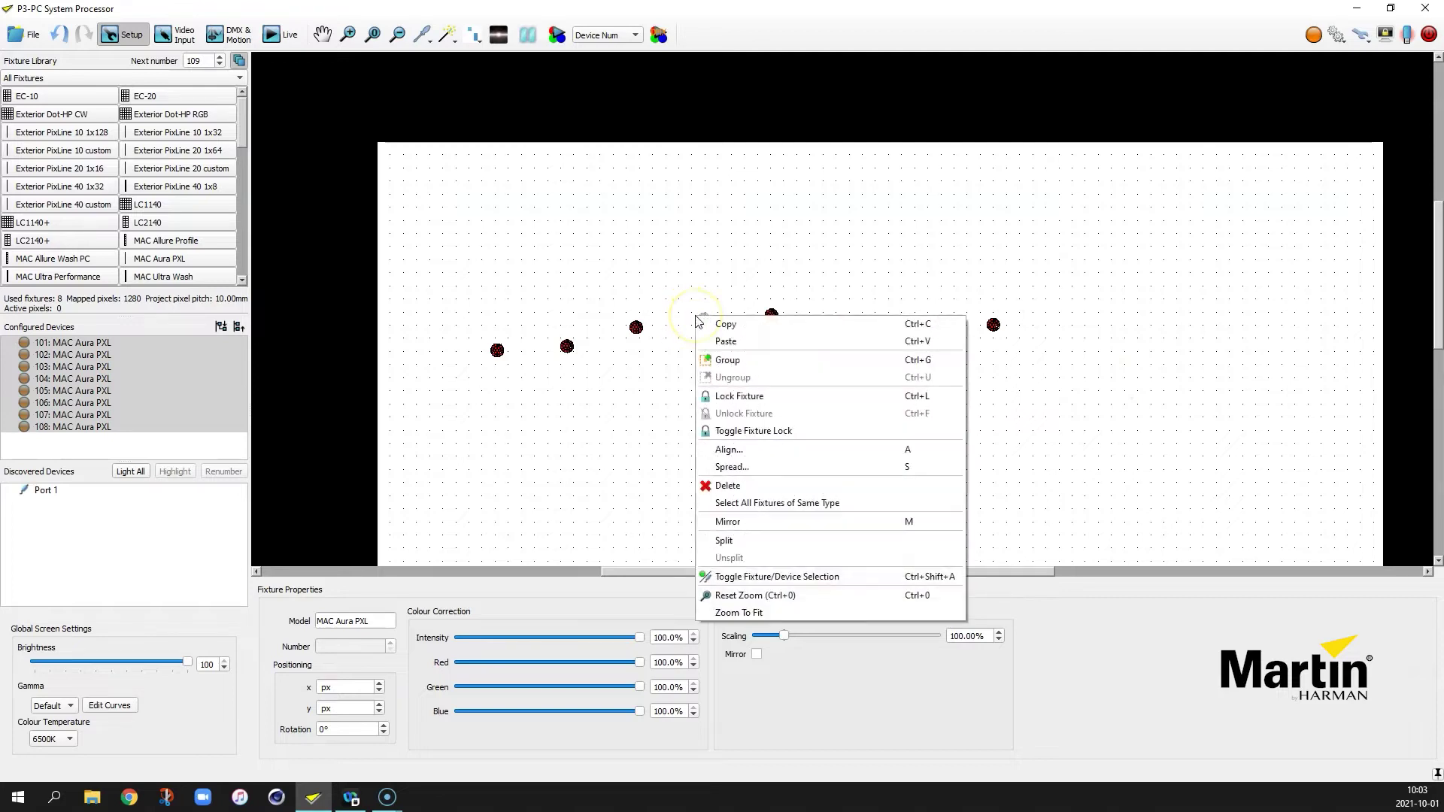
left_click(777, 450)
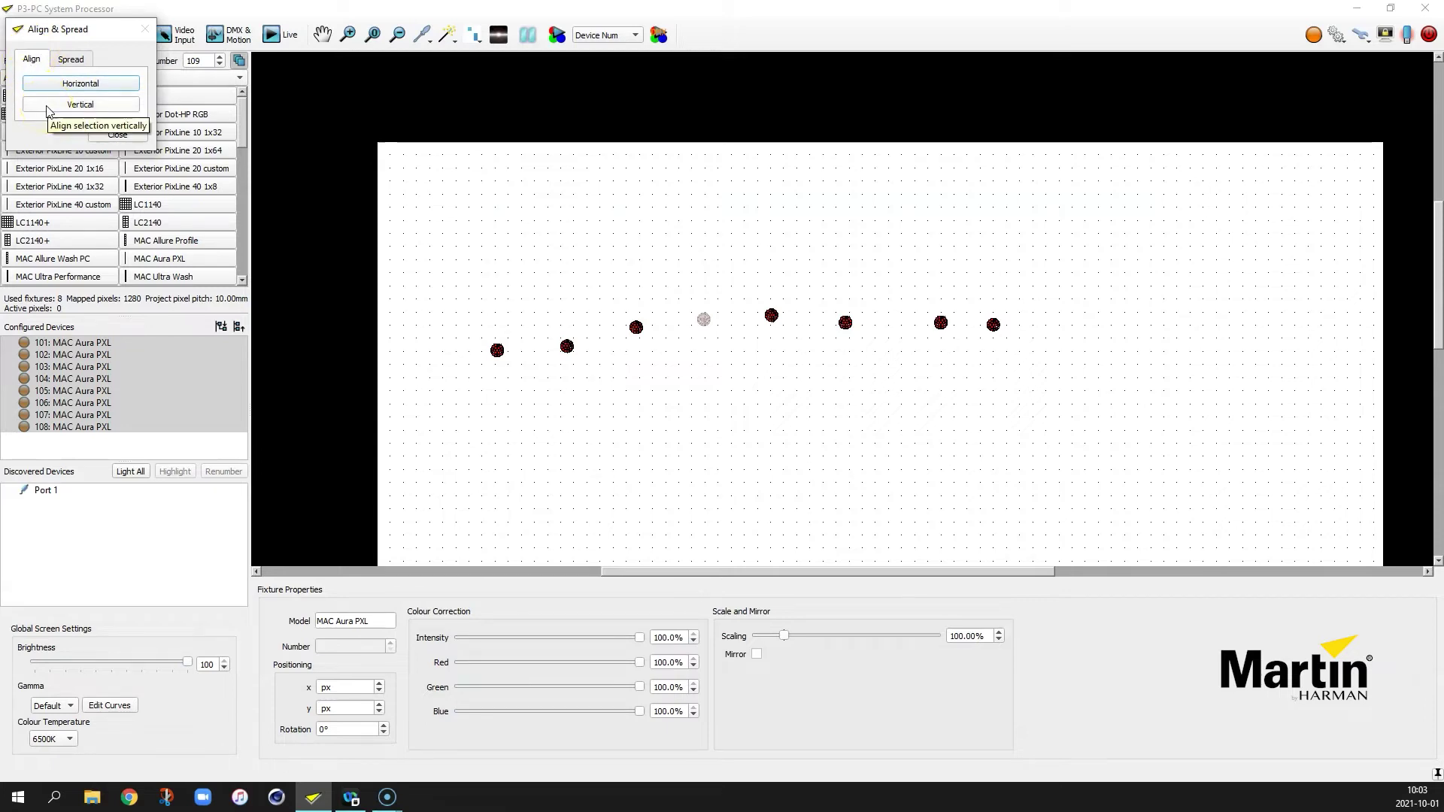
left_click(48, 109)
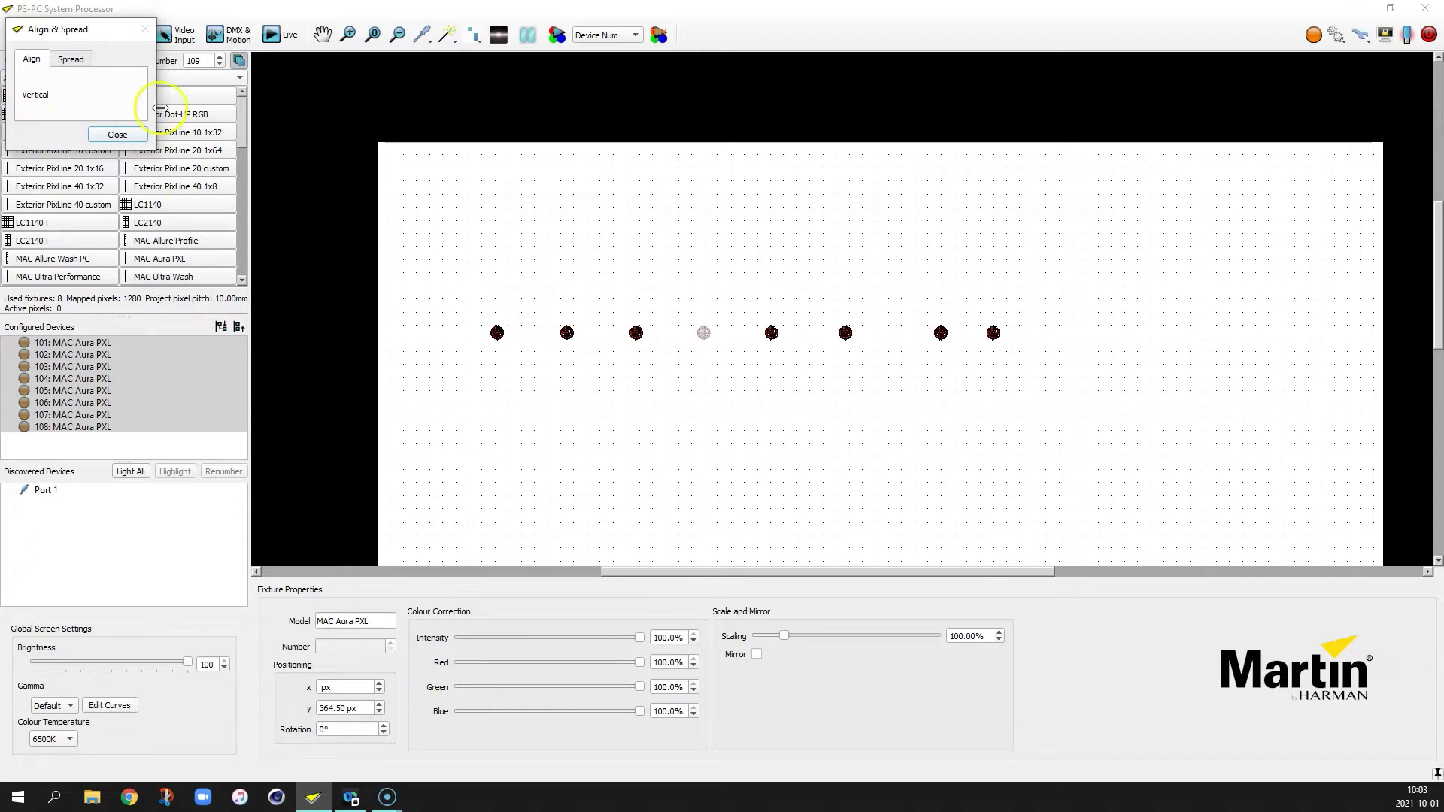
Step: Spread the eight PXLs evenly with 150 px horizontal spacing
left_click(71, 61)
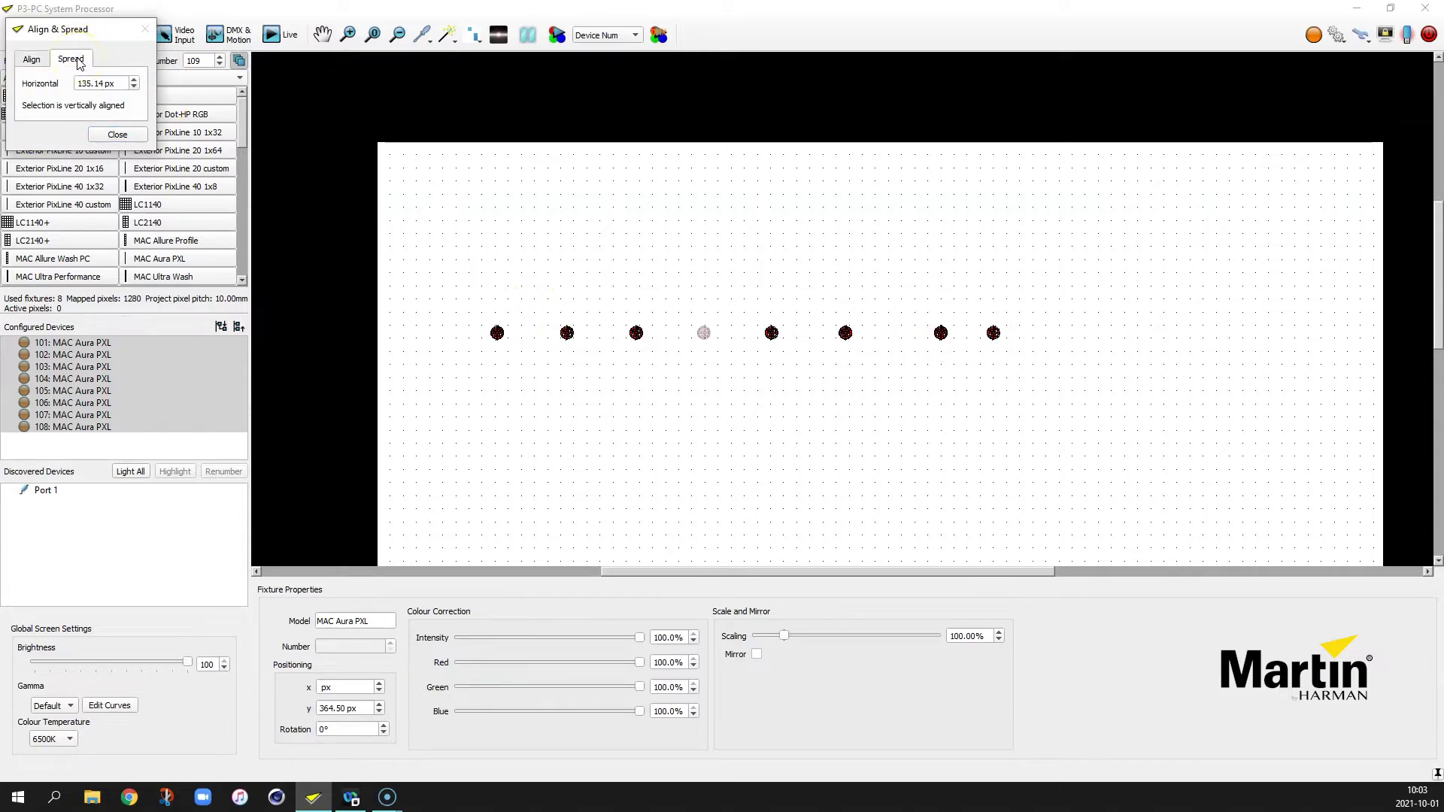
left_click_drag(124, 83, 81, 83)
left_click(120, 79)
key("Return")
scroll(113, 83, "down", 6)
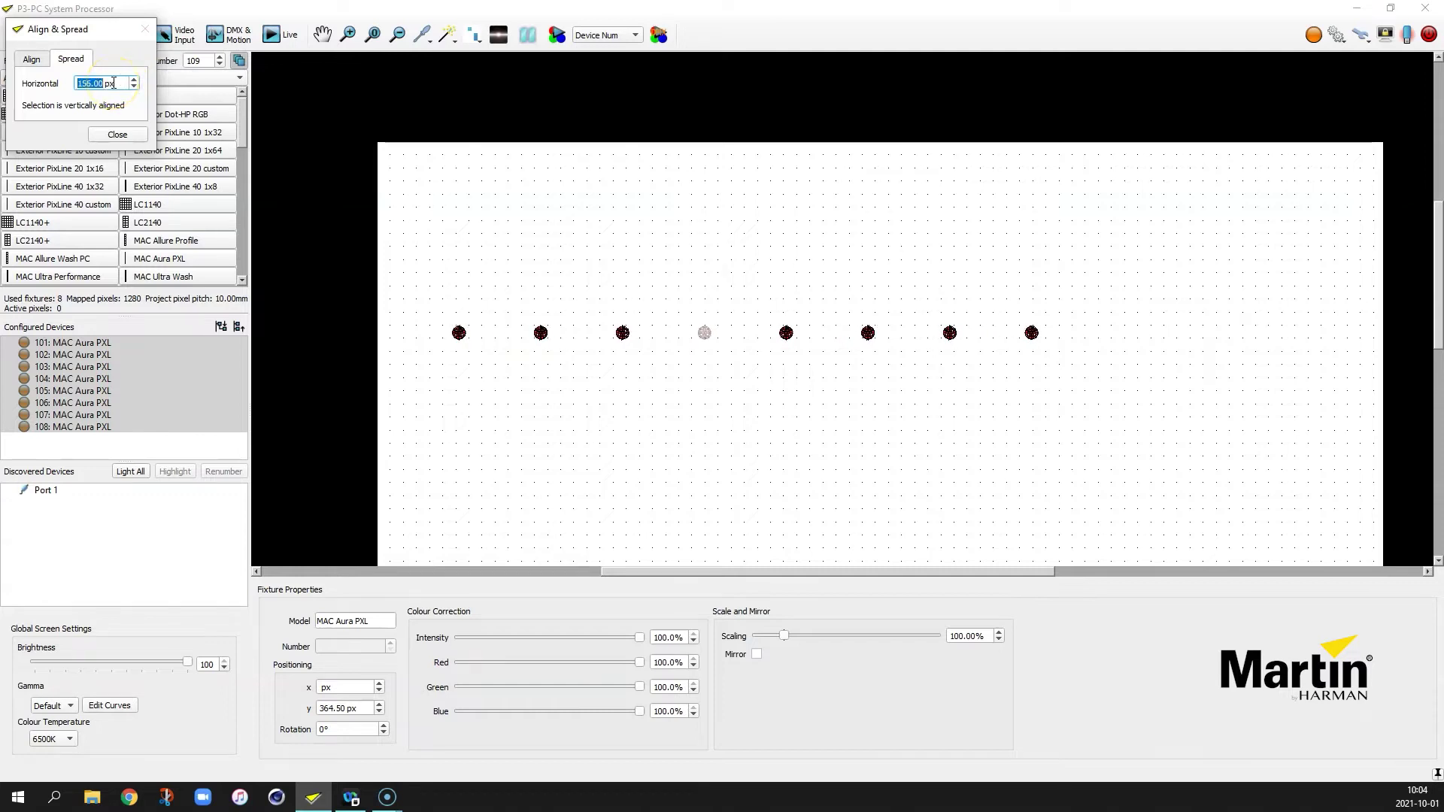
scroll(113, 83, "up", 9)
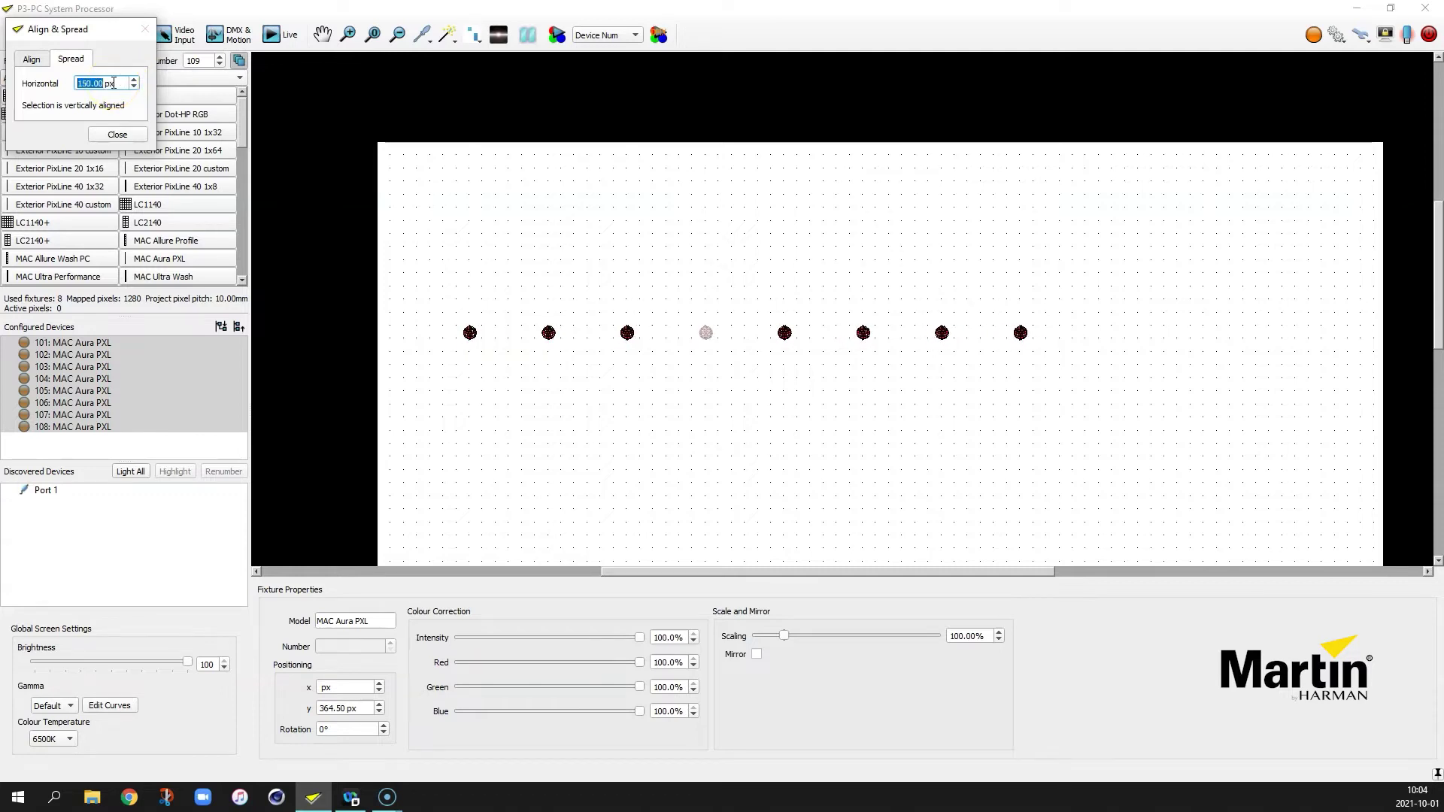
scroll(113, 83, "down", 9)
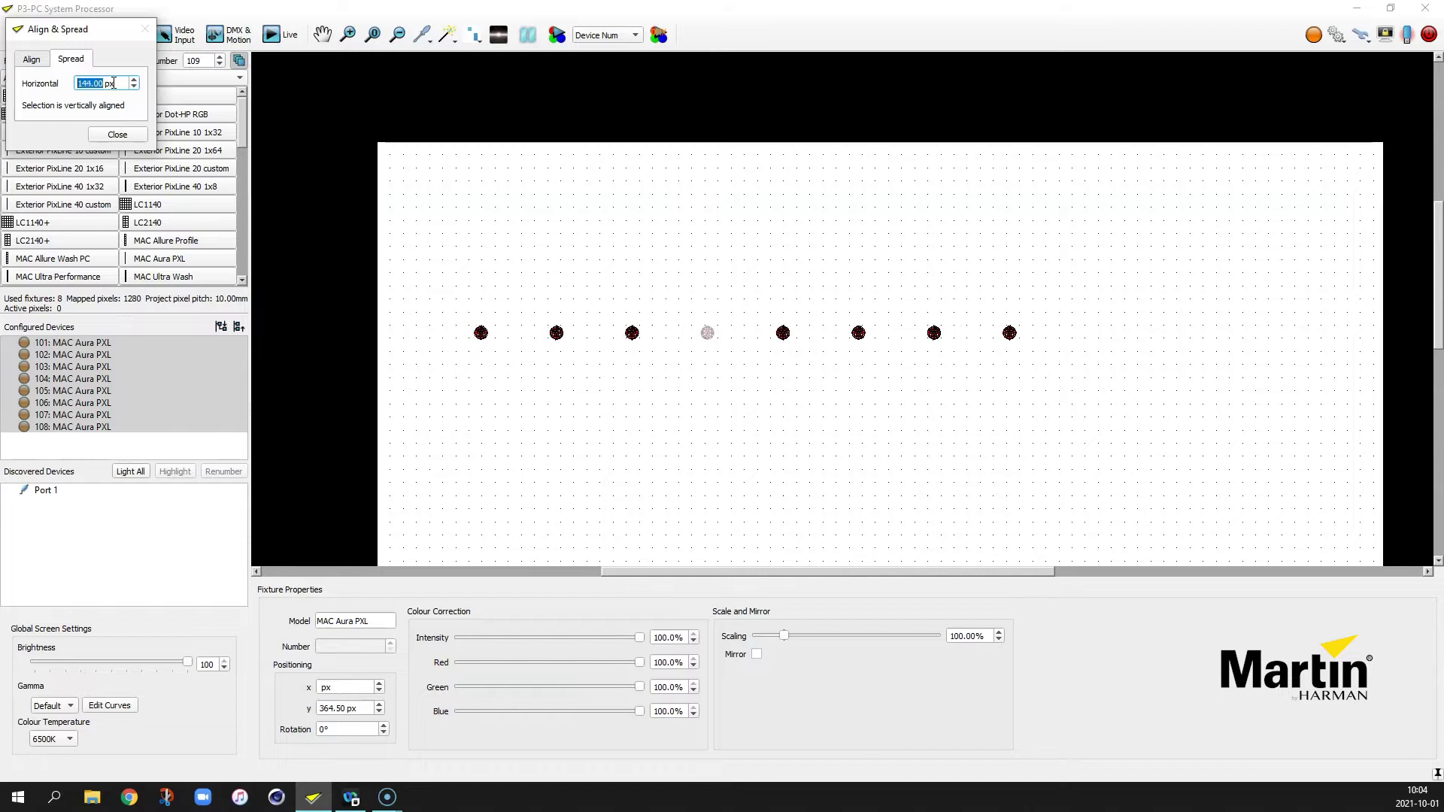
scroll(113, 83, "up", 8)
scroll(113, 83, "up", 7)
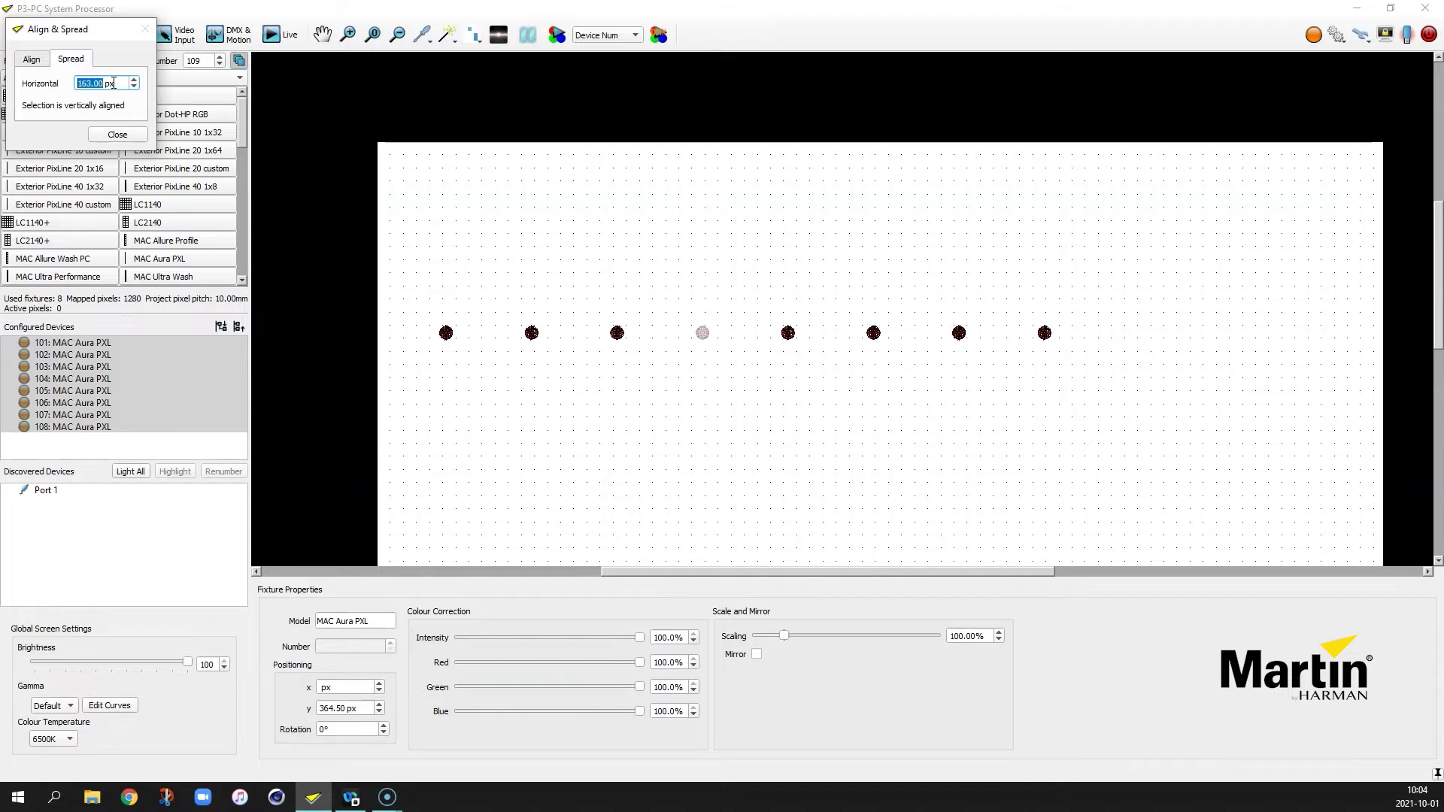
scroll(113, 83, "down", 6)
scroll(113, 83, "down", 3)
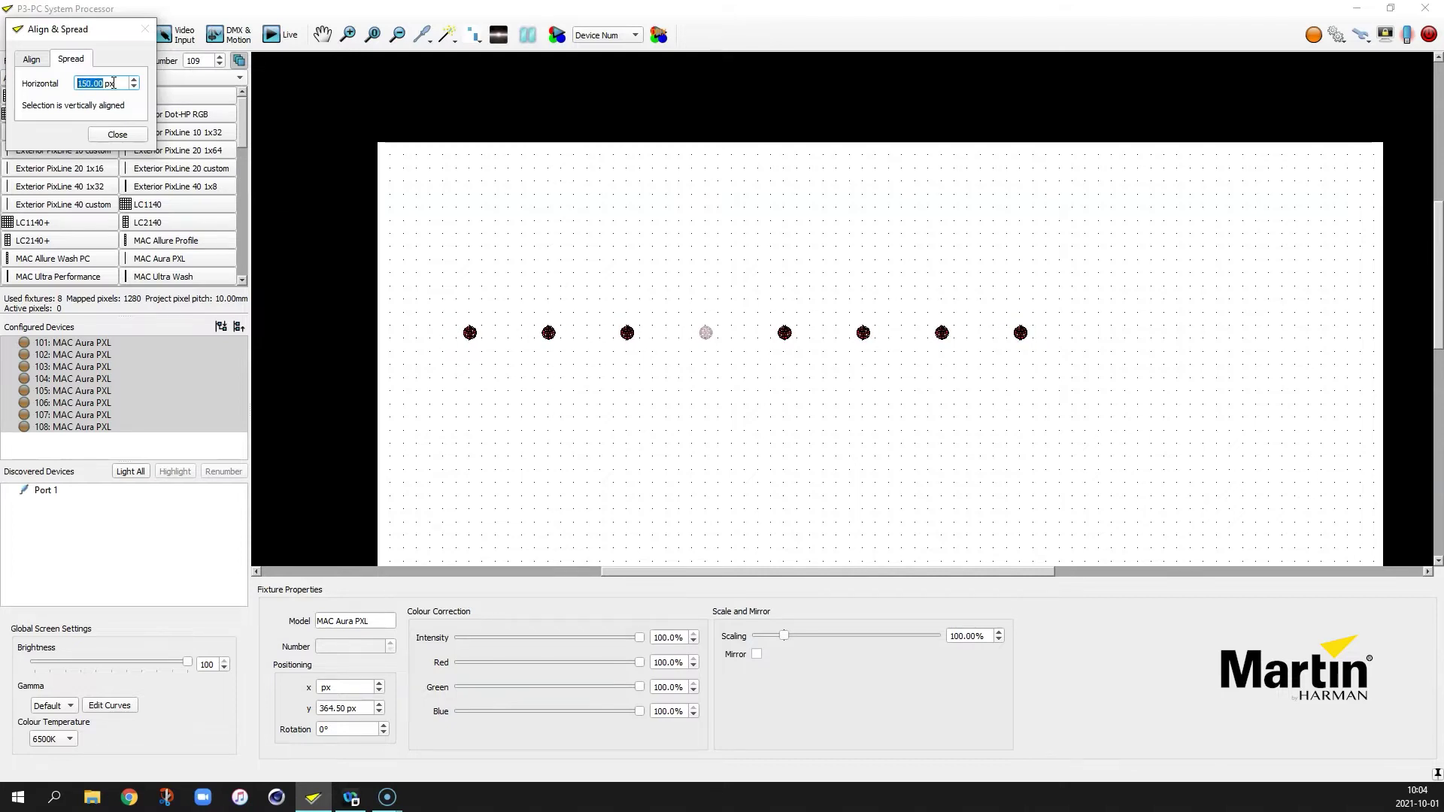
Step: Close Align & Spread and move the PXL row up to y 257 px
left_click(117, 134)
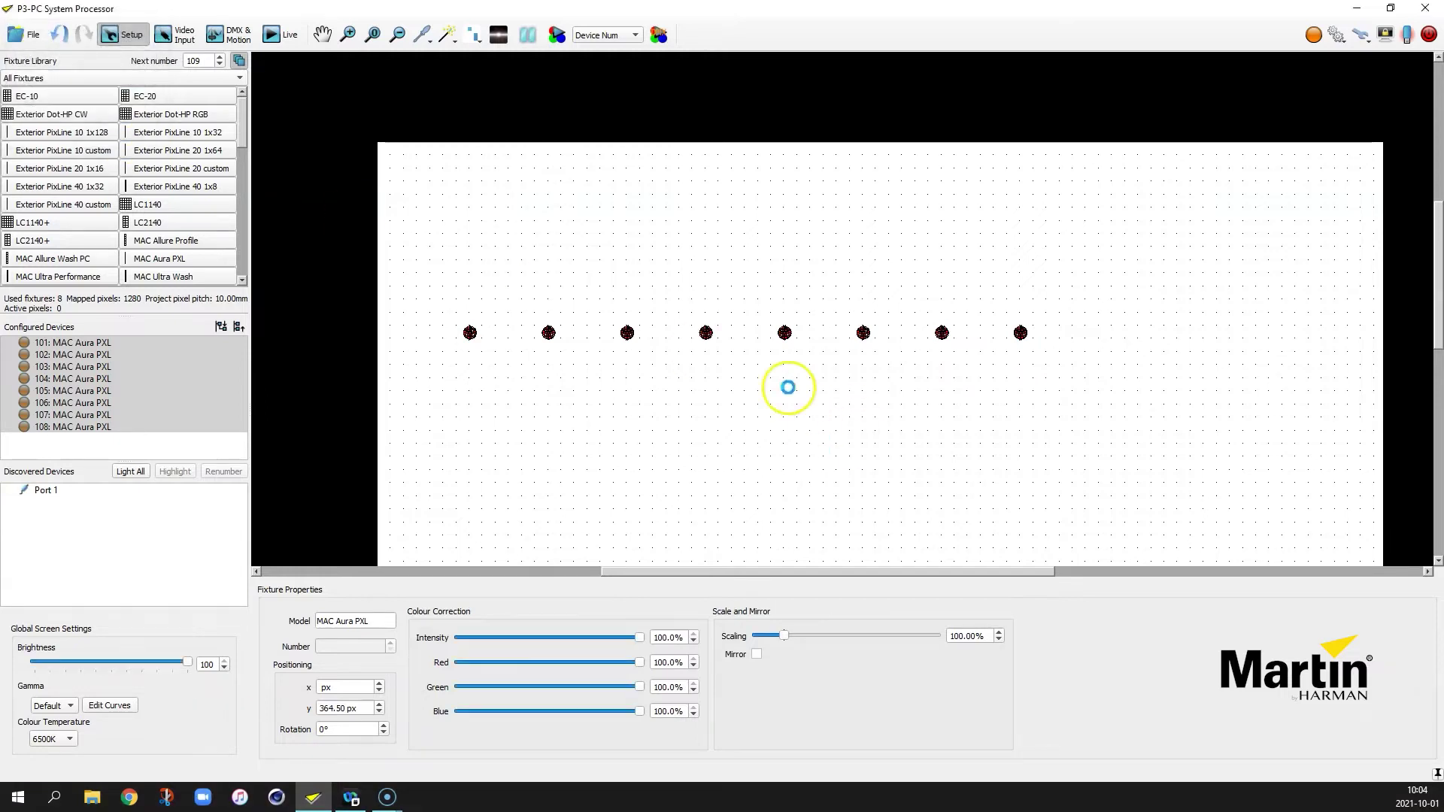
left_click(784, 334)
left_click_drag(784, 335, 886, 277)
Step: Pick VDO Sceptron 10 1x100 from the Fixture Library for placing
left_click(644, 274)
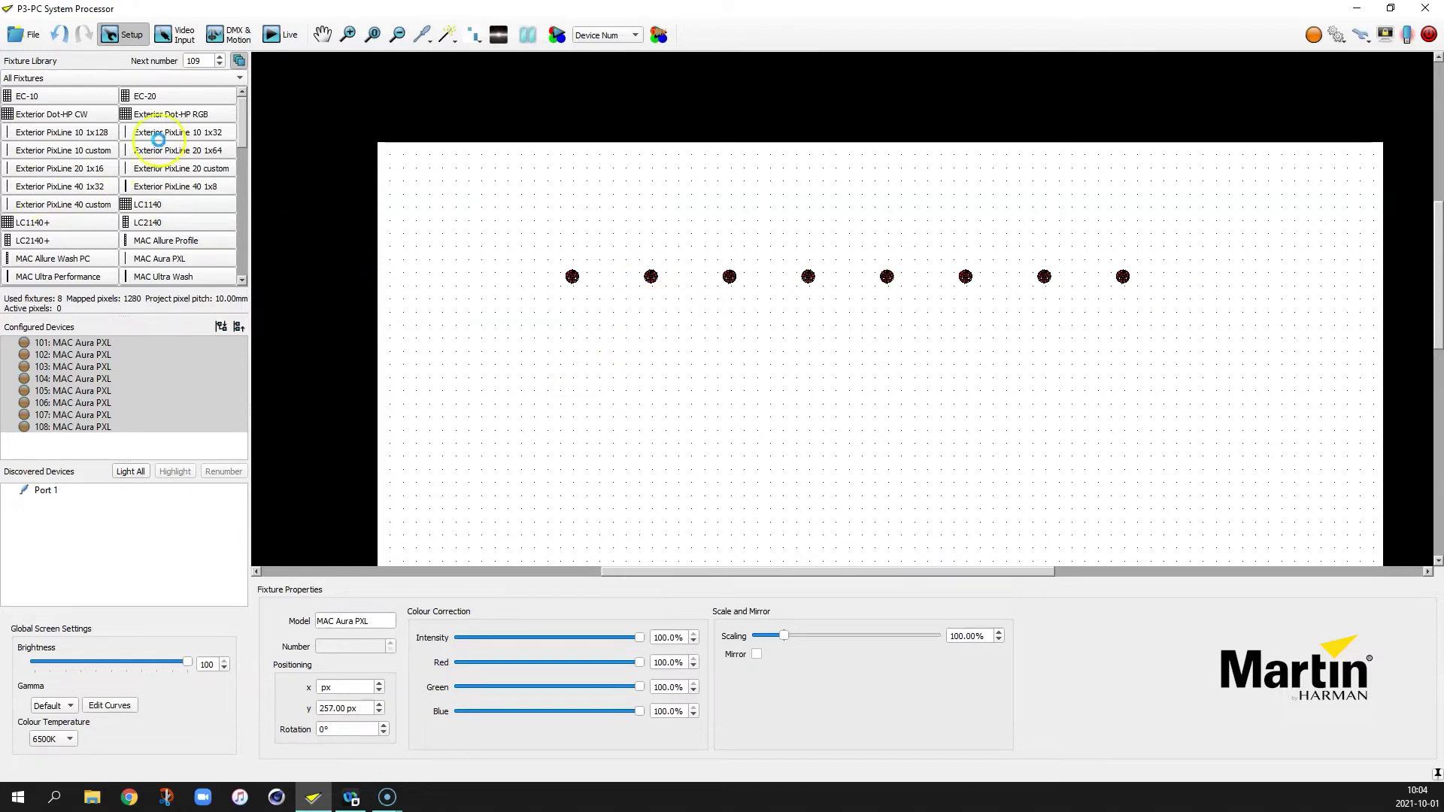
scroll(160, 252, "down", 10)
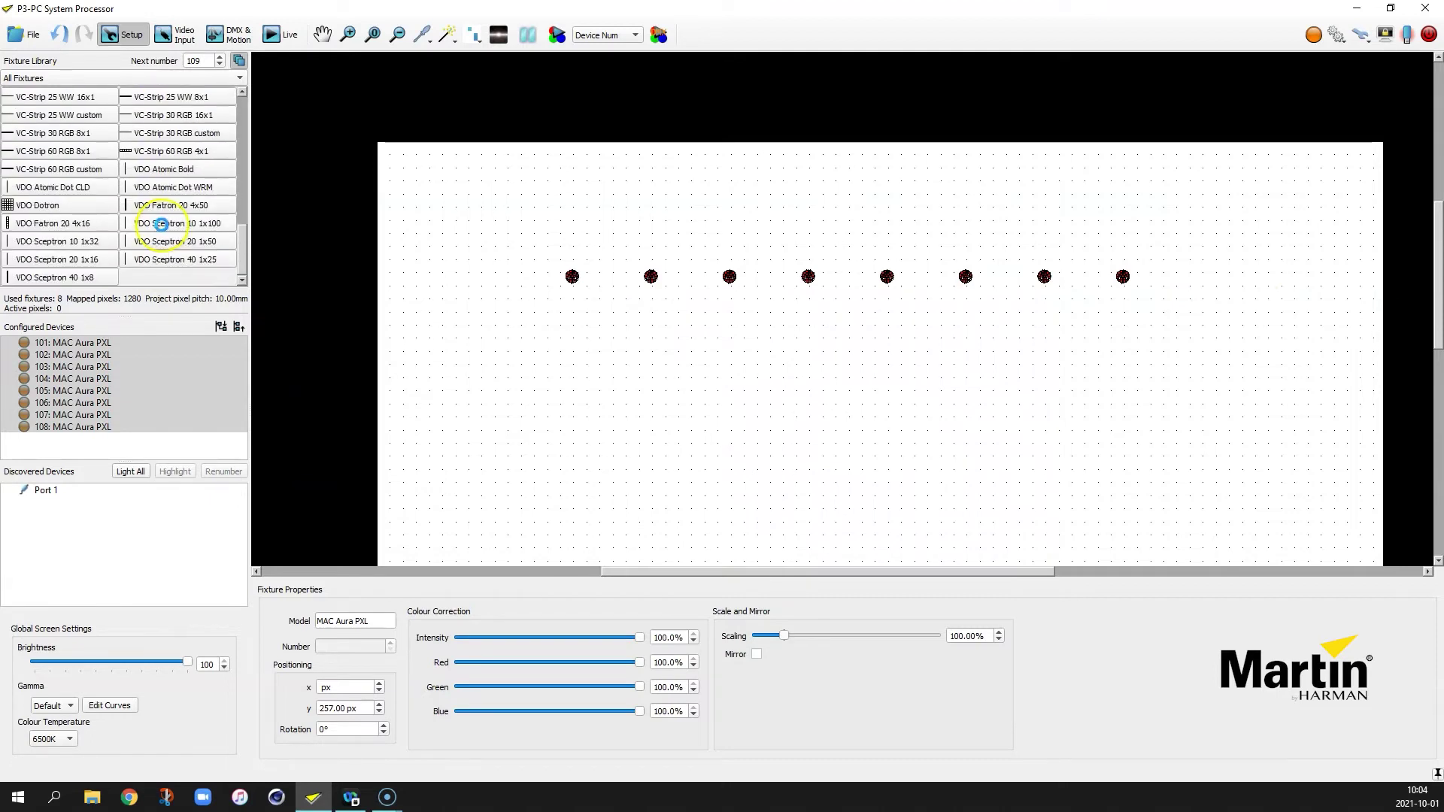
left_click(161, 224)
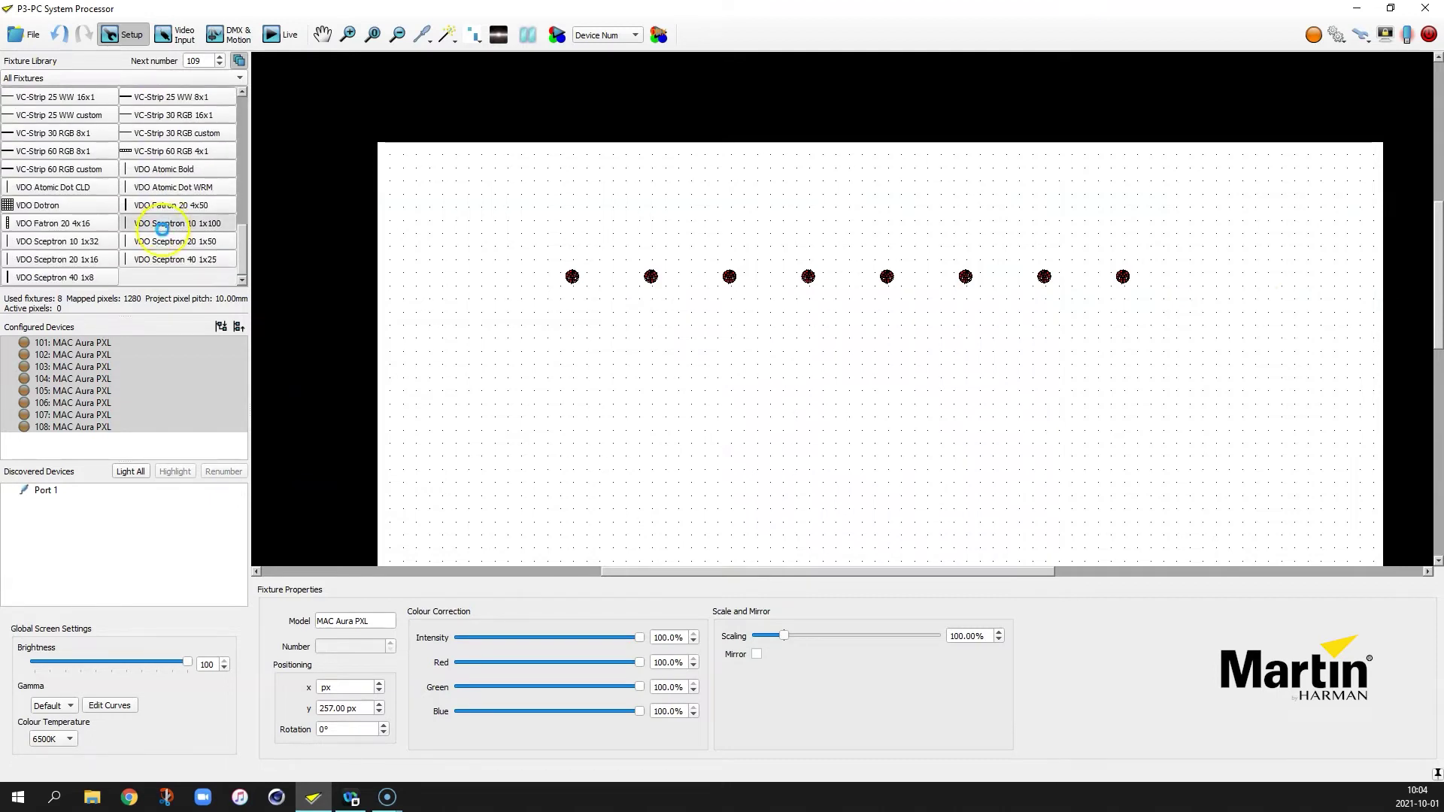
Step: Set the next number to 201 and place the first Sceptron lines above the PXL row
double_click(207, 60)
left_click_drag(157, 225, 566, 208)
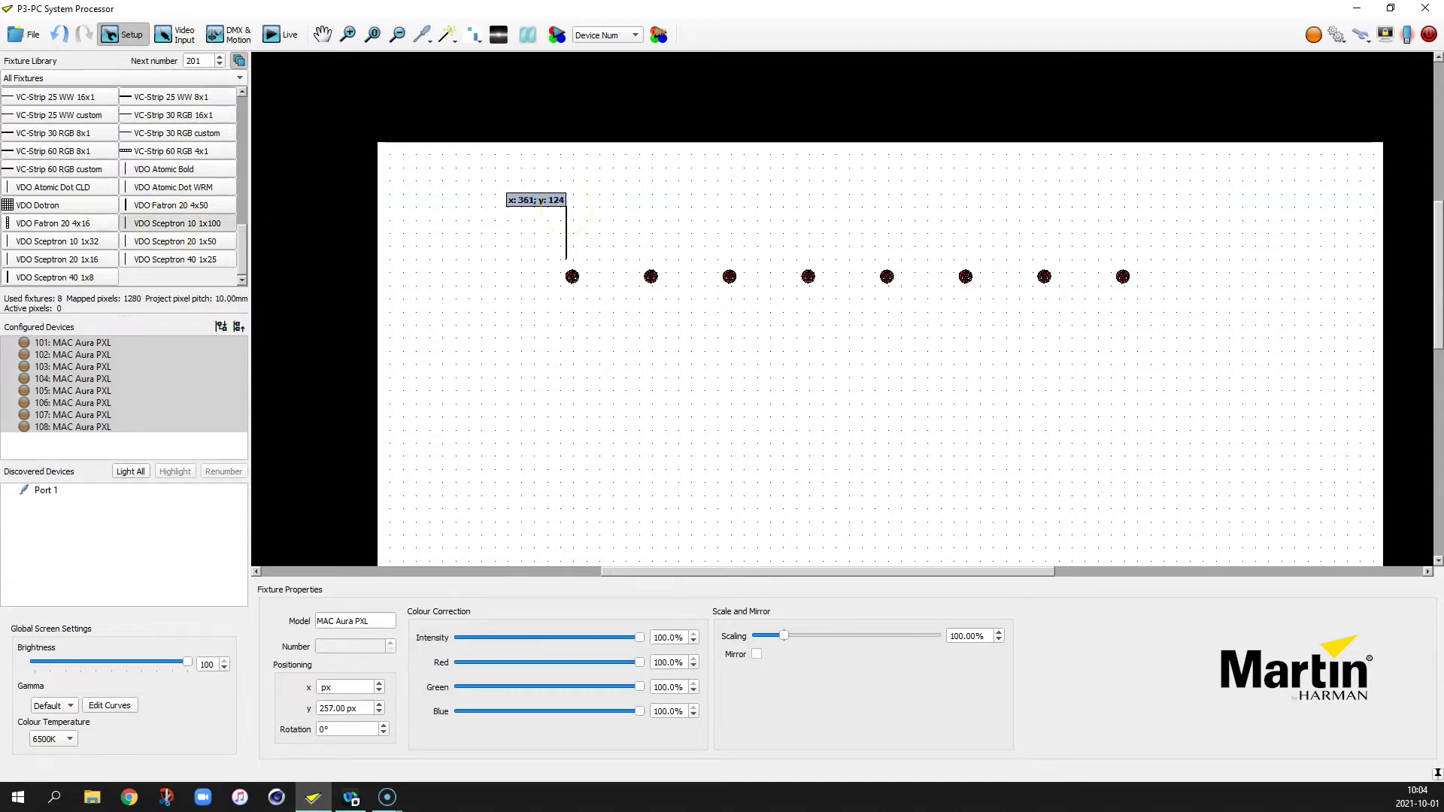
left_click_drag(565, 208, 784, 207)
left_click(784, 207)
left_click(846, 215)
left_click(933, 208)
Step: Place the remaining Sceptrons to the right, eleven in total, and box-select them
left_click(989, 215)
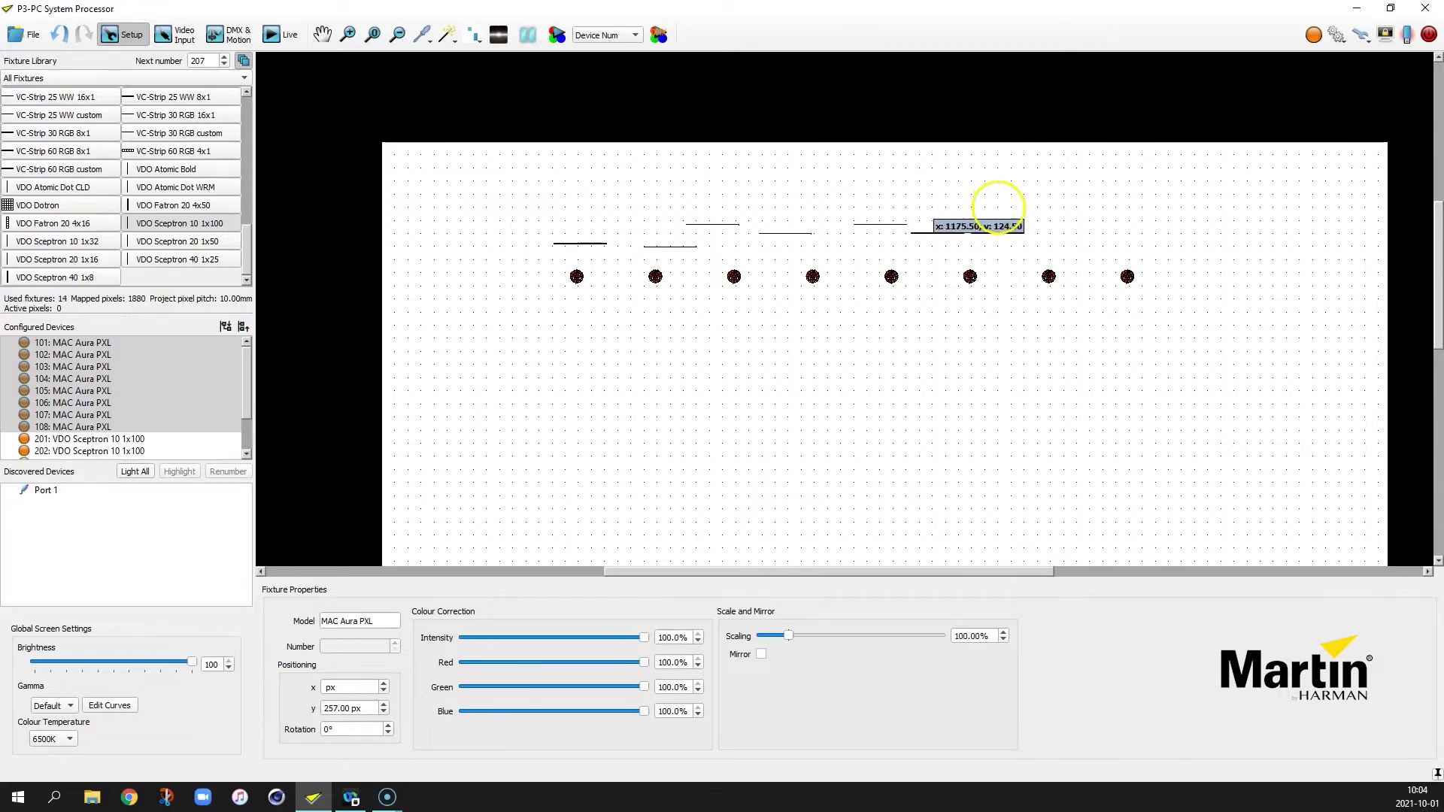
left_click(1104, 205)
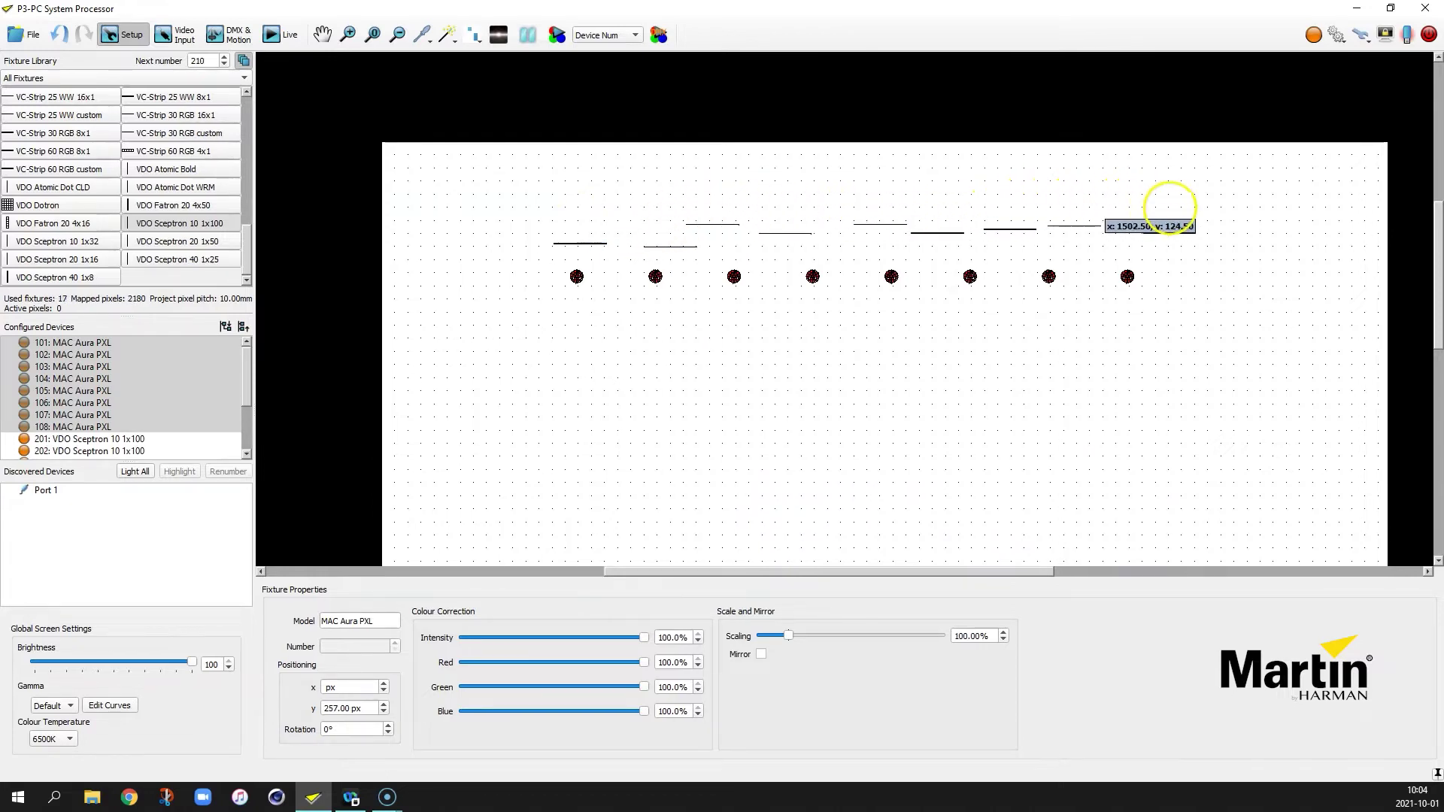
left_click(1170, 208)
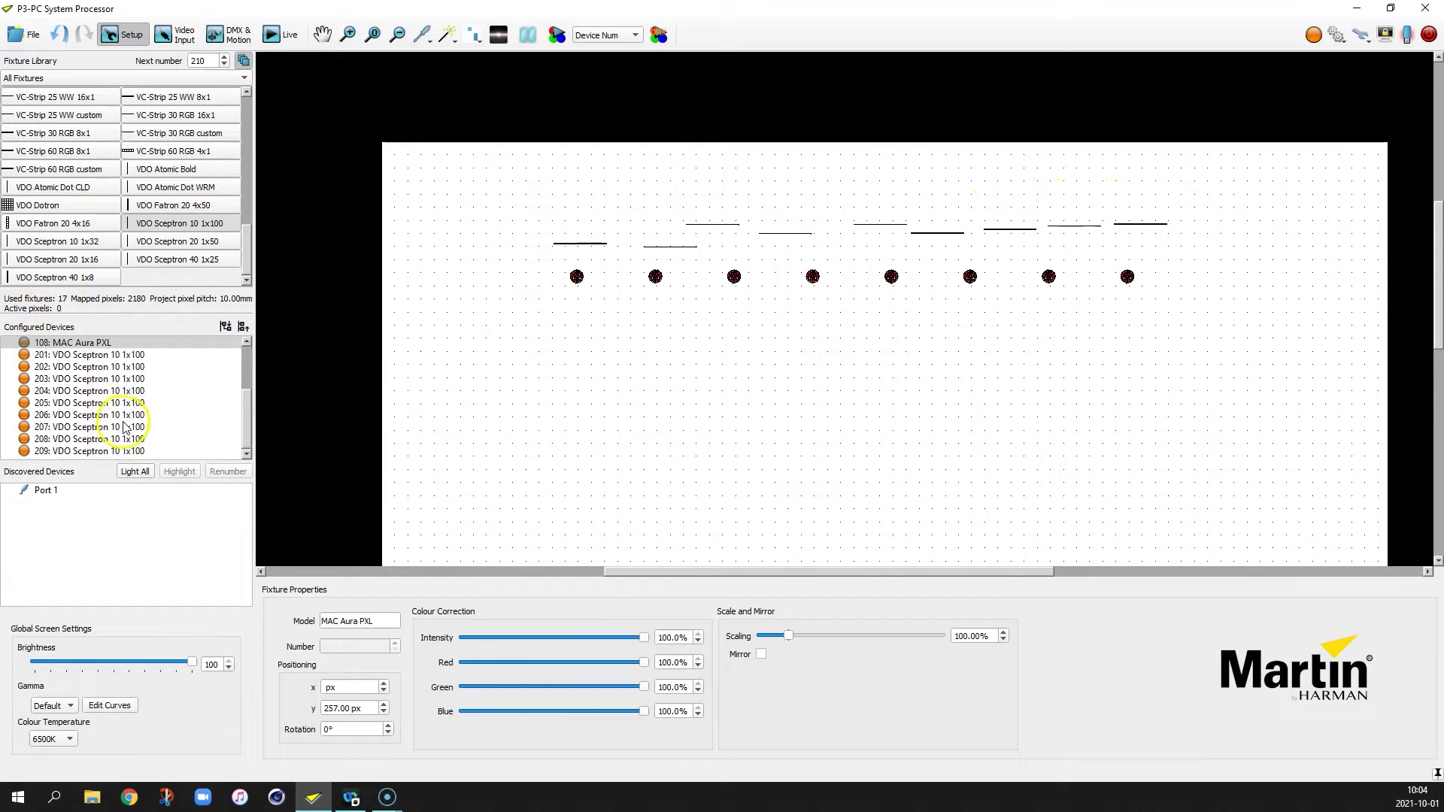
left_click(1238, 229)
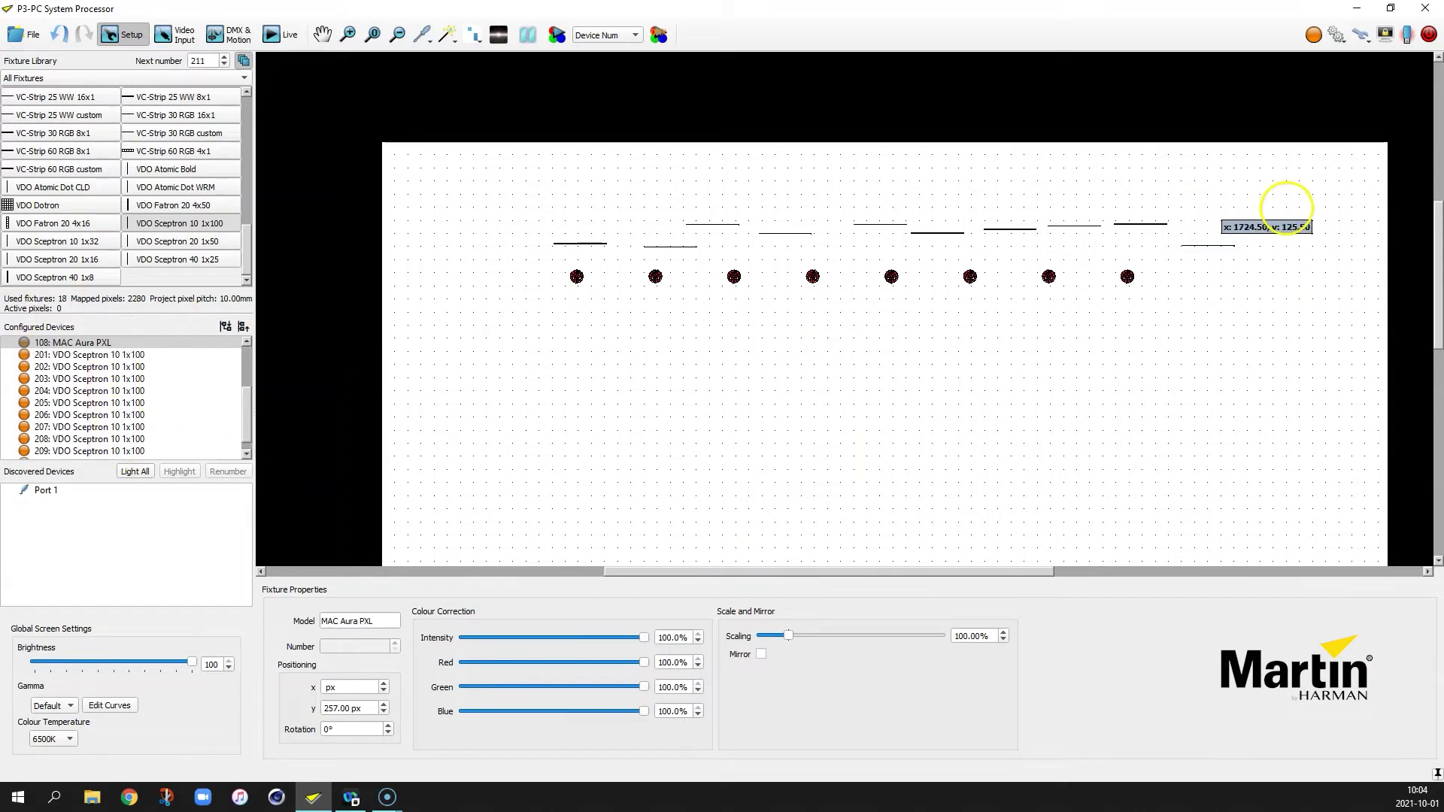
left_click(1316, 218)
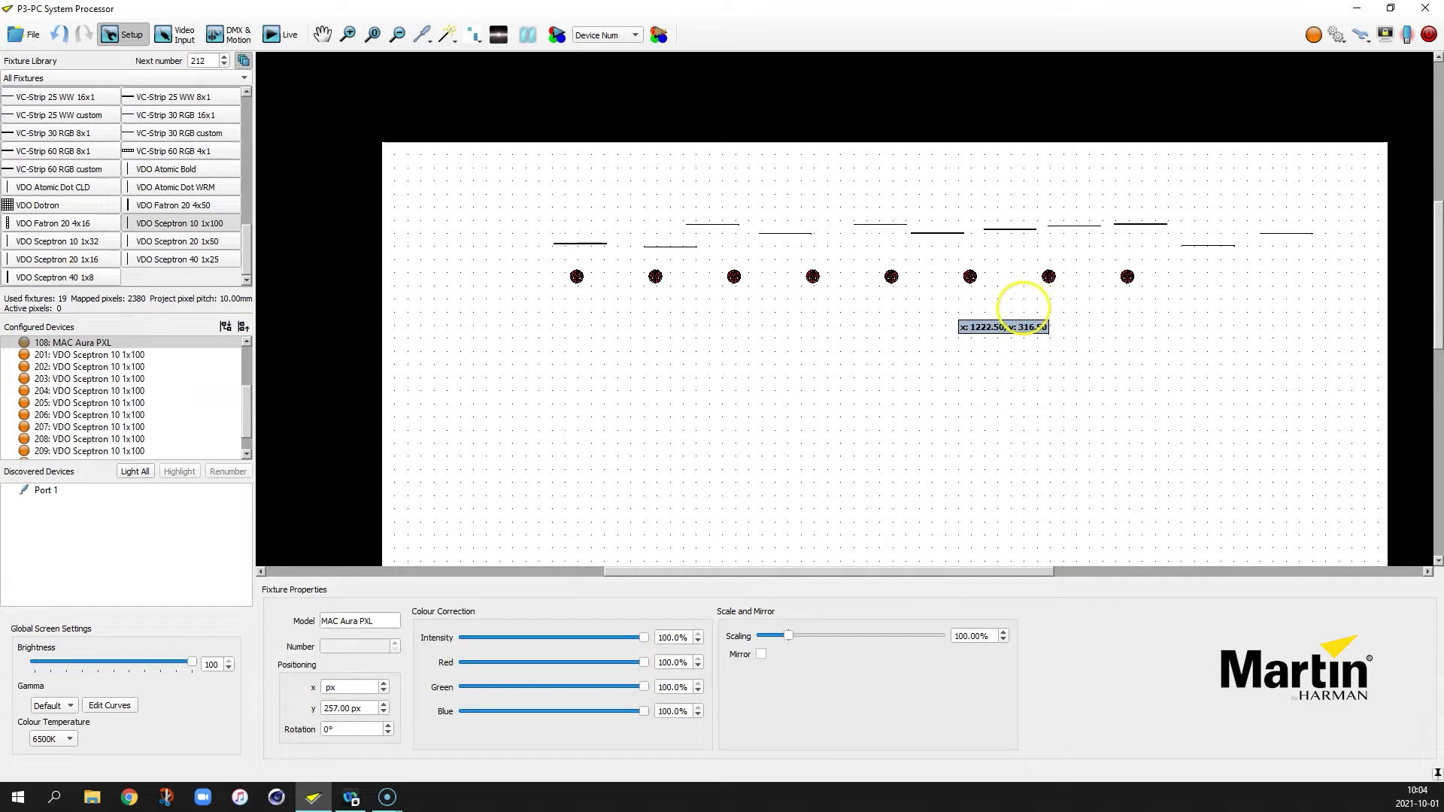
key("Escape")
left_click_drag(493, 194, 1338, 263)
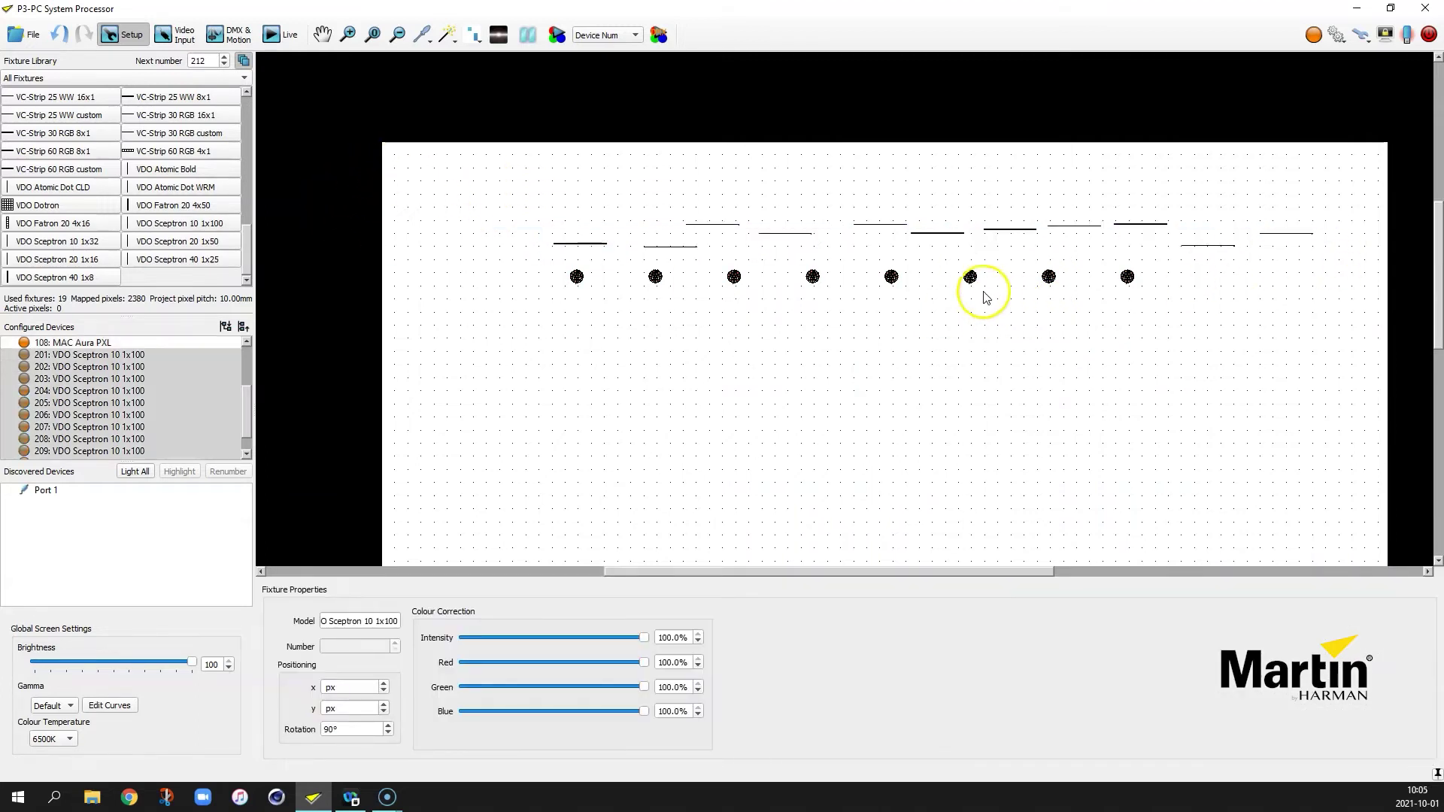
Step: Align the eleven Sceptrons on one row at y 179 px, spaced 100 px apart
key("ctrl+l")
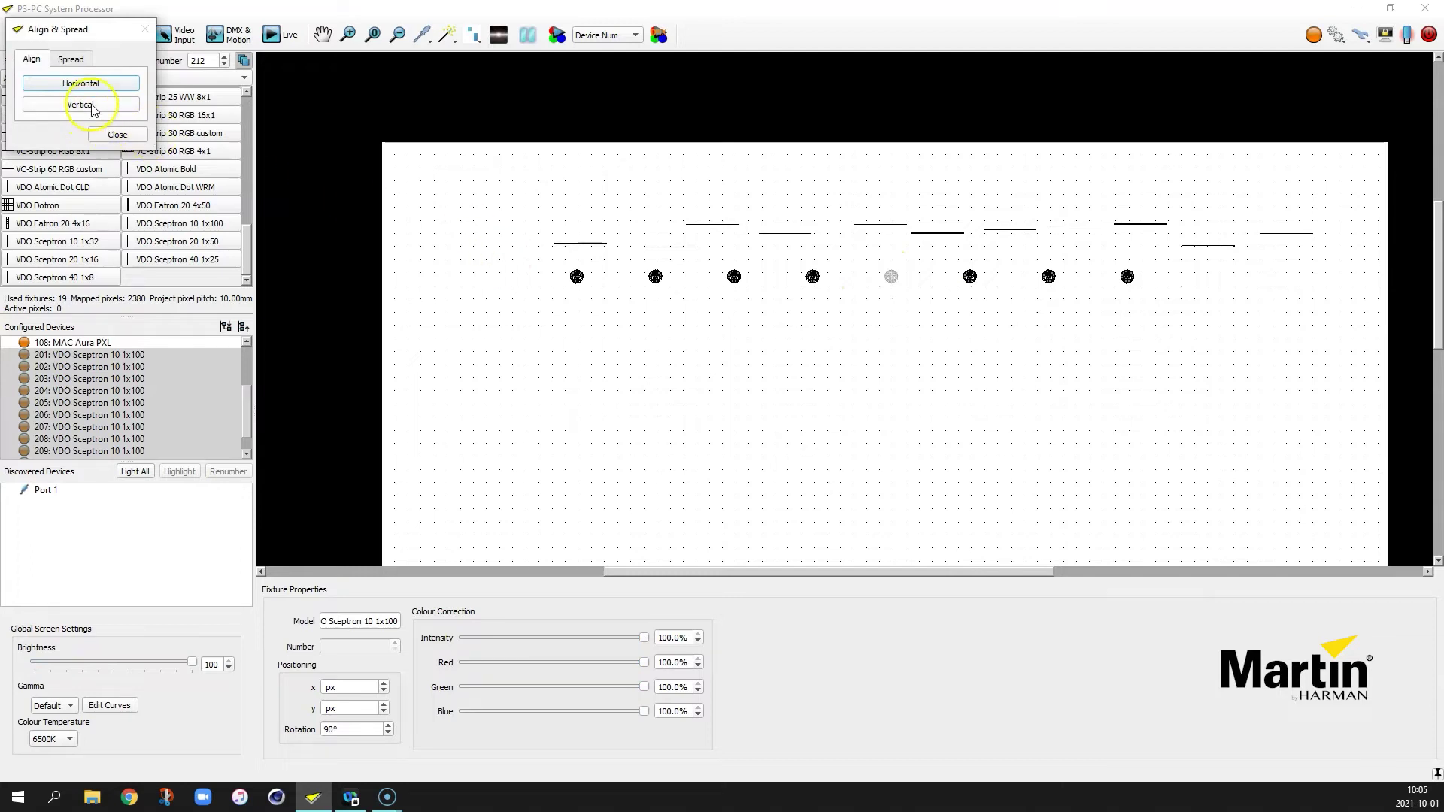
left_click(81, 105)
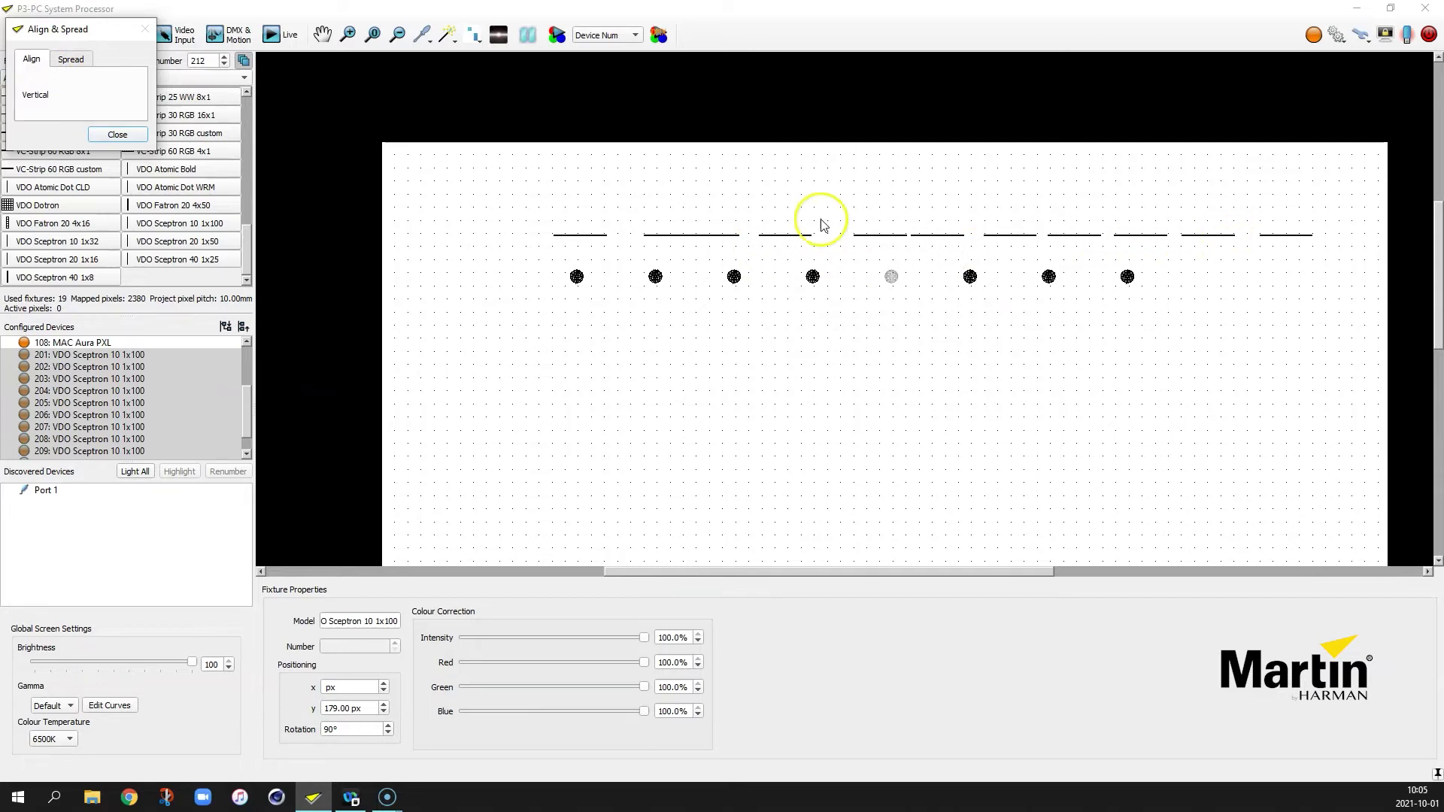
left_click(79, 59)
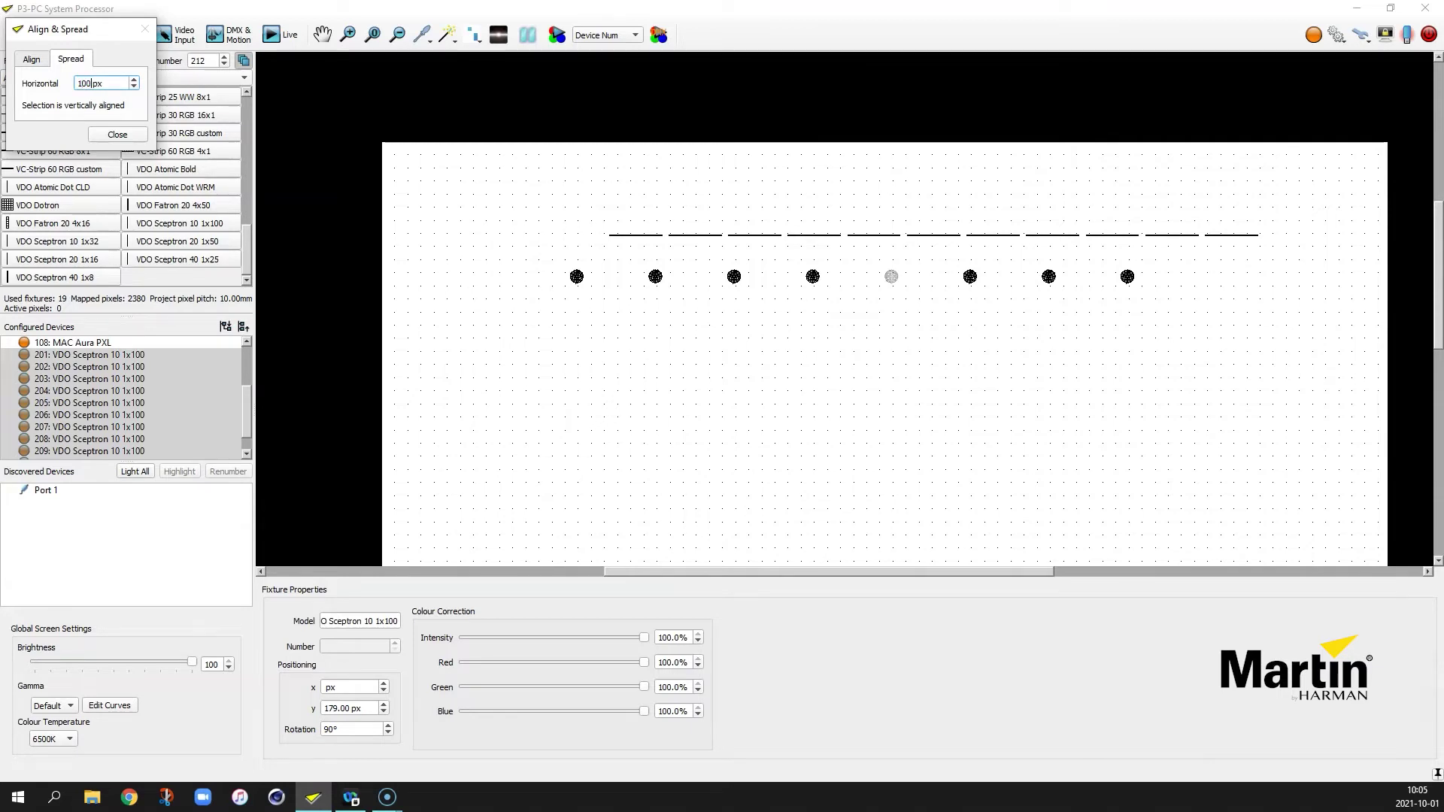
Step: Close Align & Spread and drag the Sceptron line down to y 230 px above the PXLs
left_click(118, 134)
left_click(687, 234)
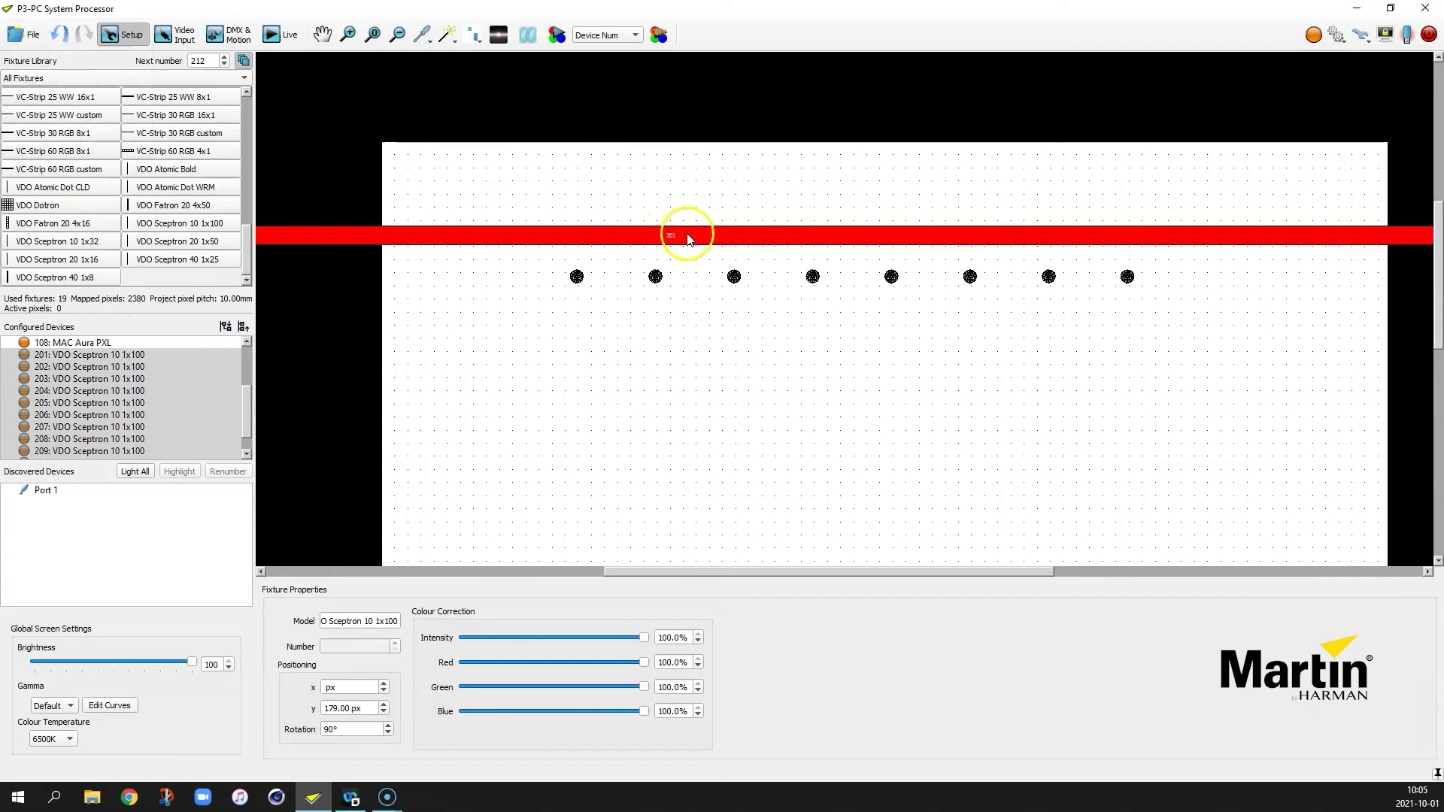
left_click_drag(687, 235, 611, 263)
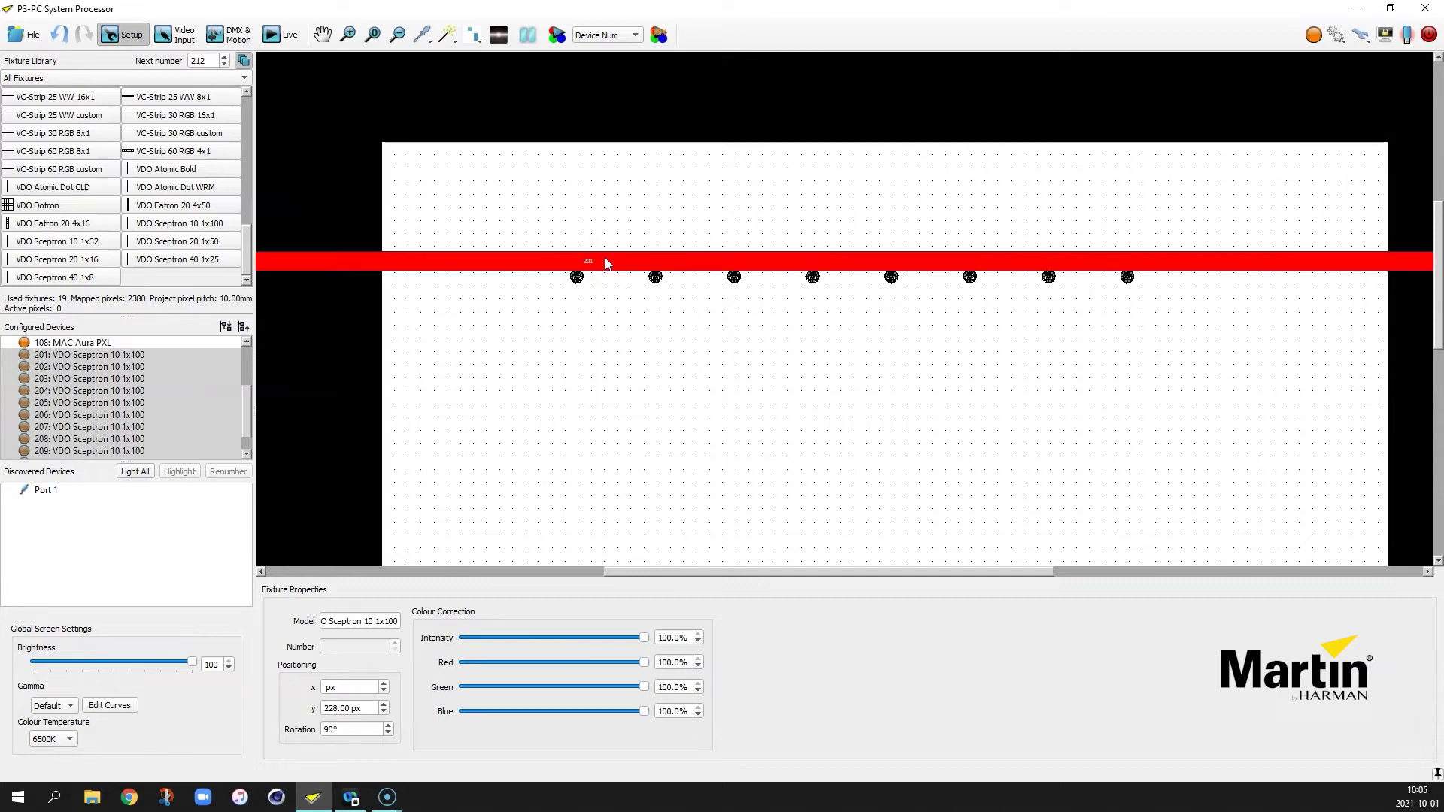
left_click(606, 262)
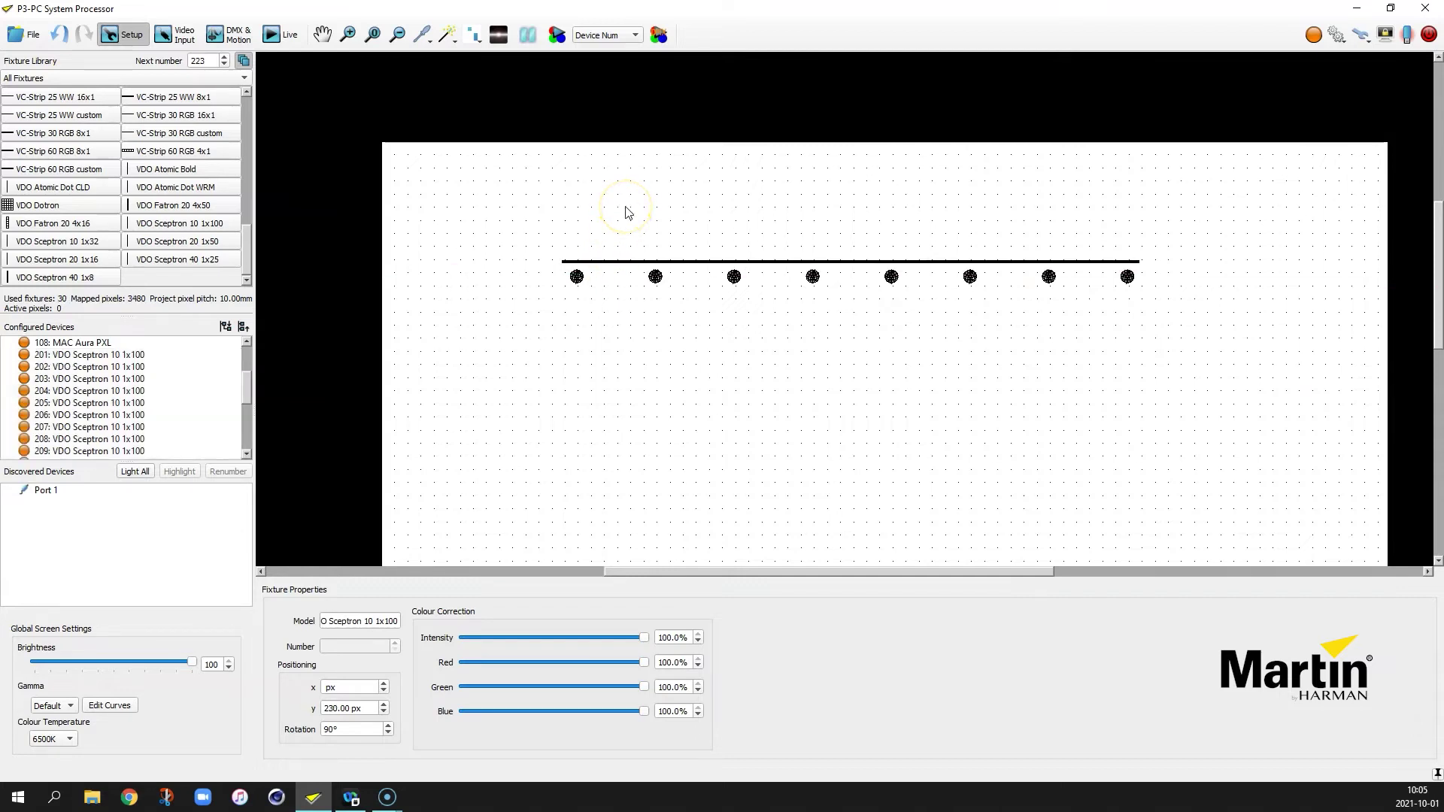
Step: Select Sceptron devices 201 through 222 in Configured Devices and on the canvas
left_click(105, 355)
scroll(105, 363, "down", 2)
scroll(105, 363, "down", 2)
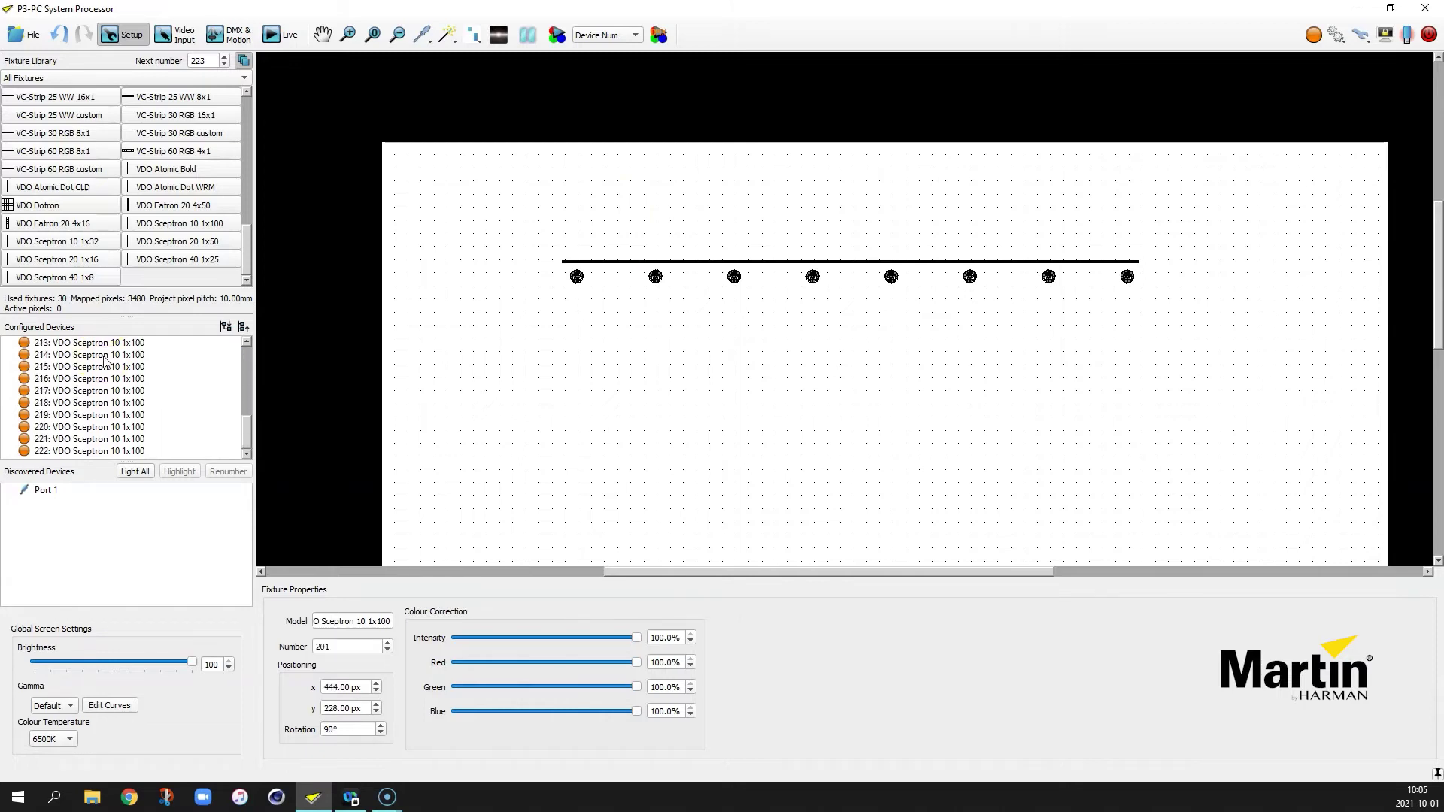
left_click(73, 451, "shift")
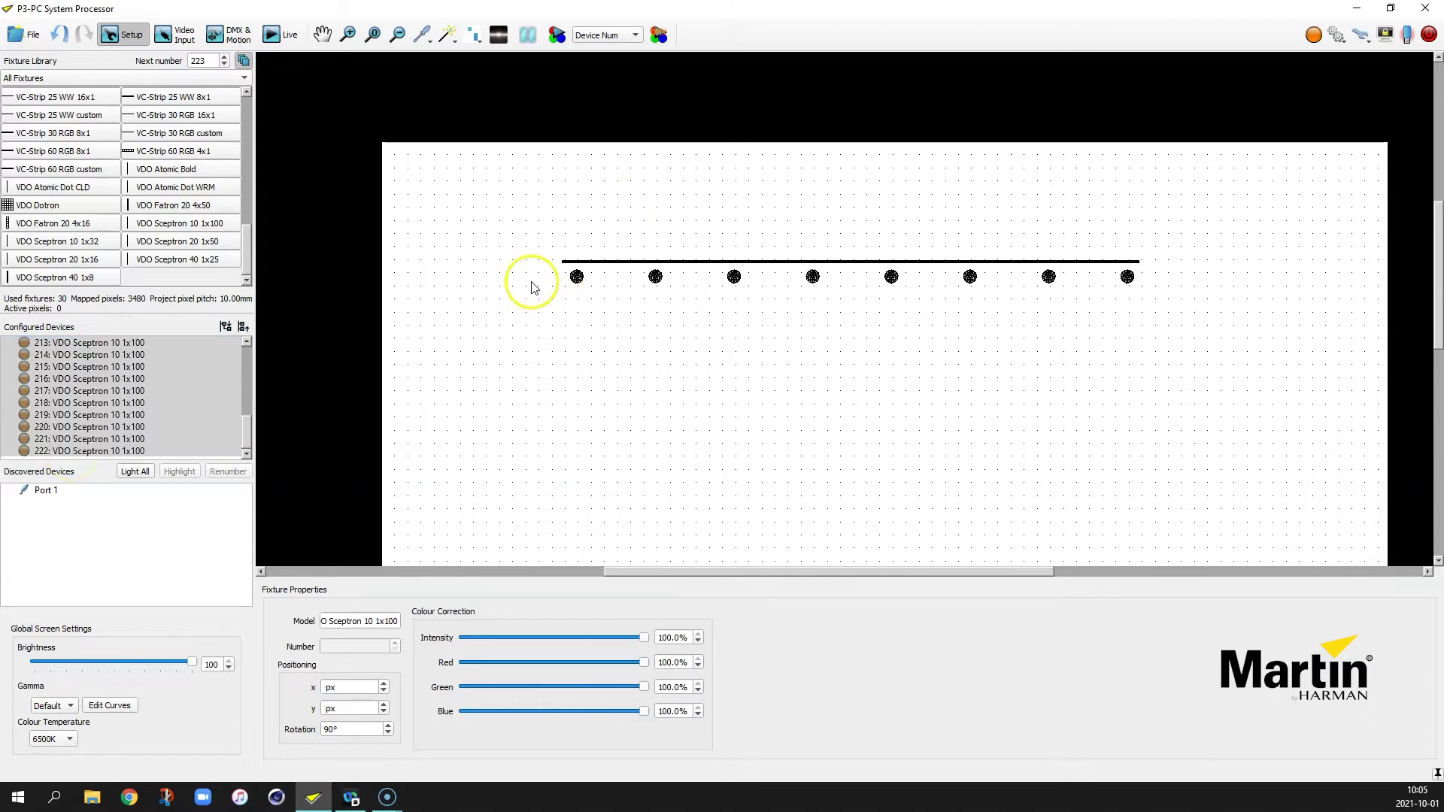
left_click(658, 277)
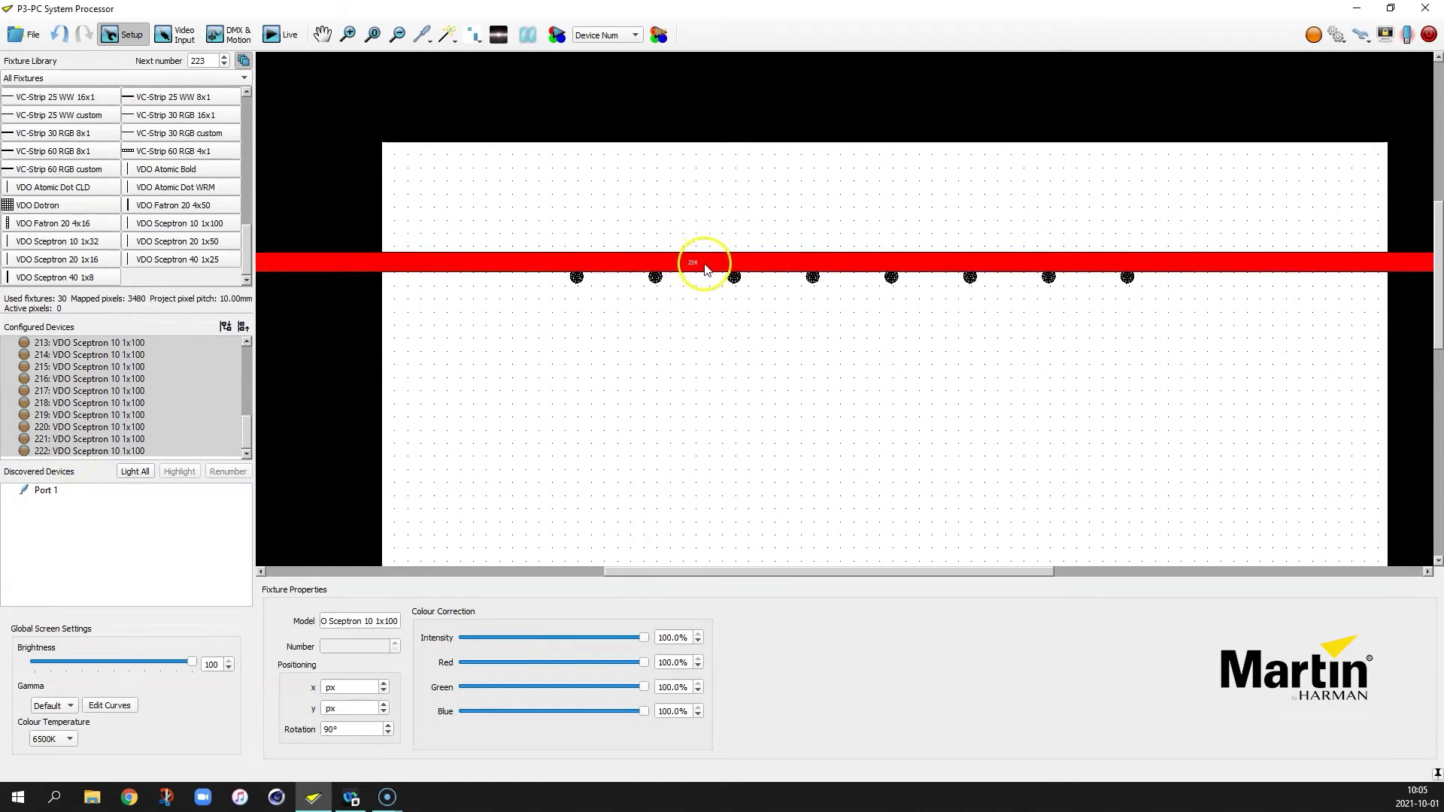
scroll(703, 271, "up", 4)
scroll(703, 273, "up", 2)
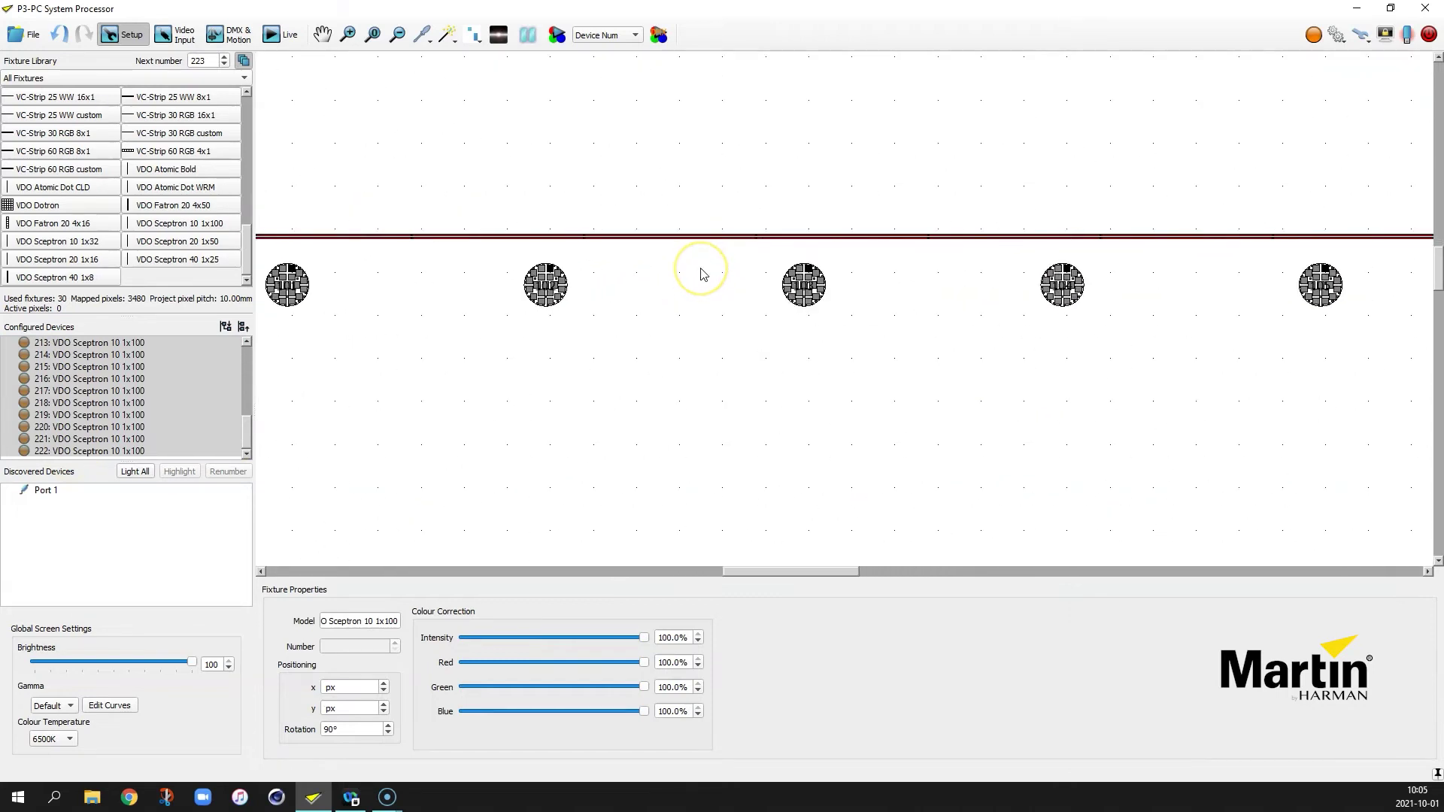
left_click(662, 249)
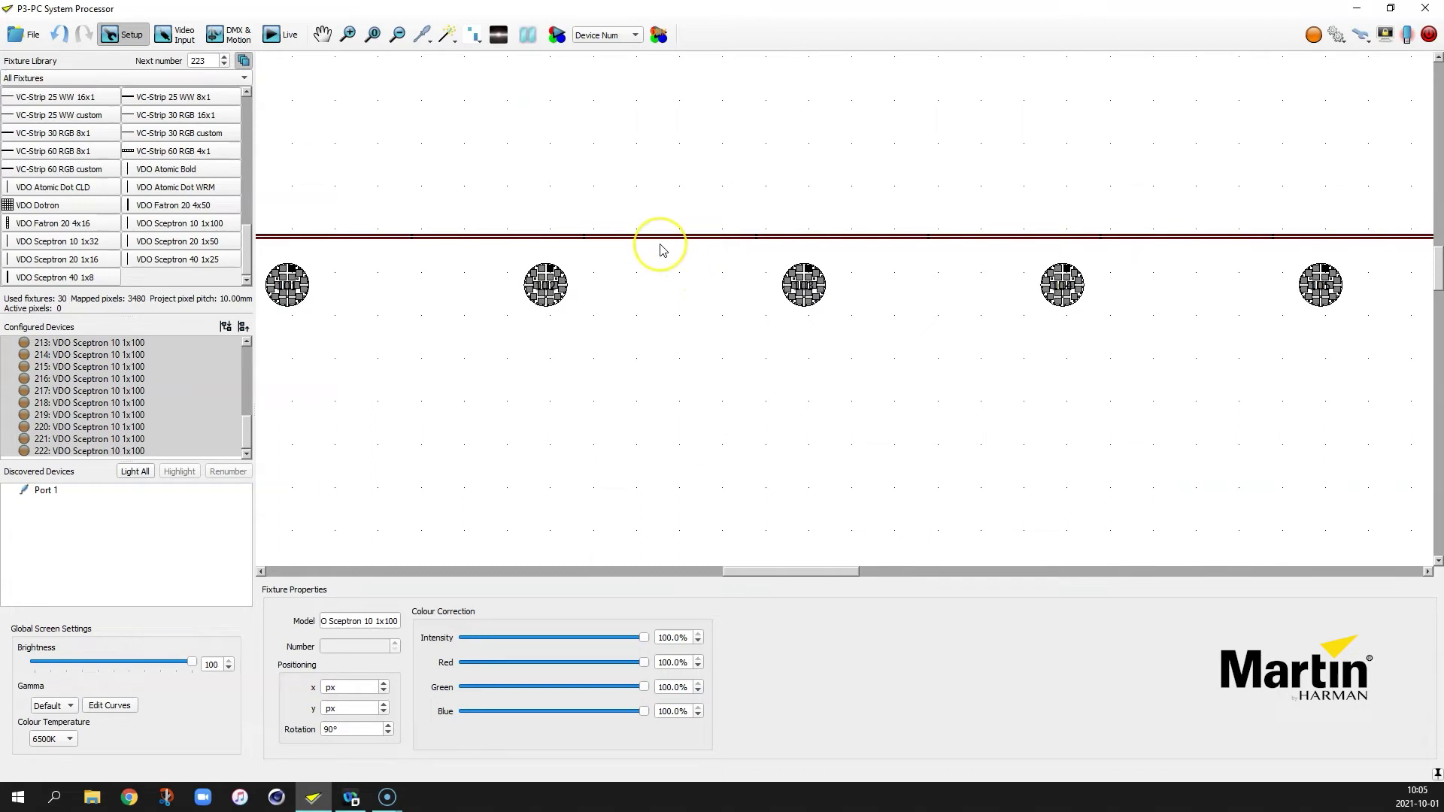
Step: Apply a 50 px vertical spread to the two Sceptron lines and close Align & Spread
left_click(635, 248)
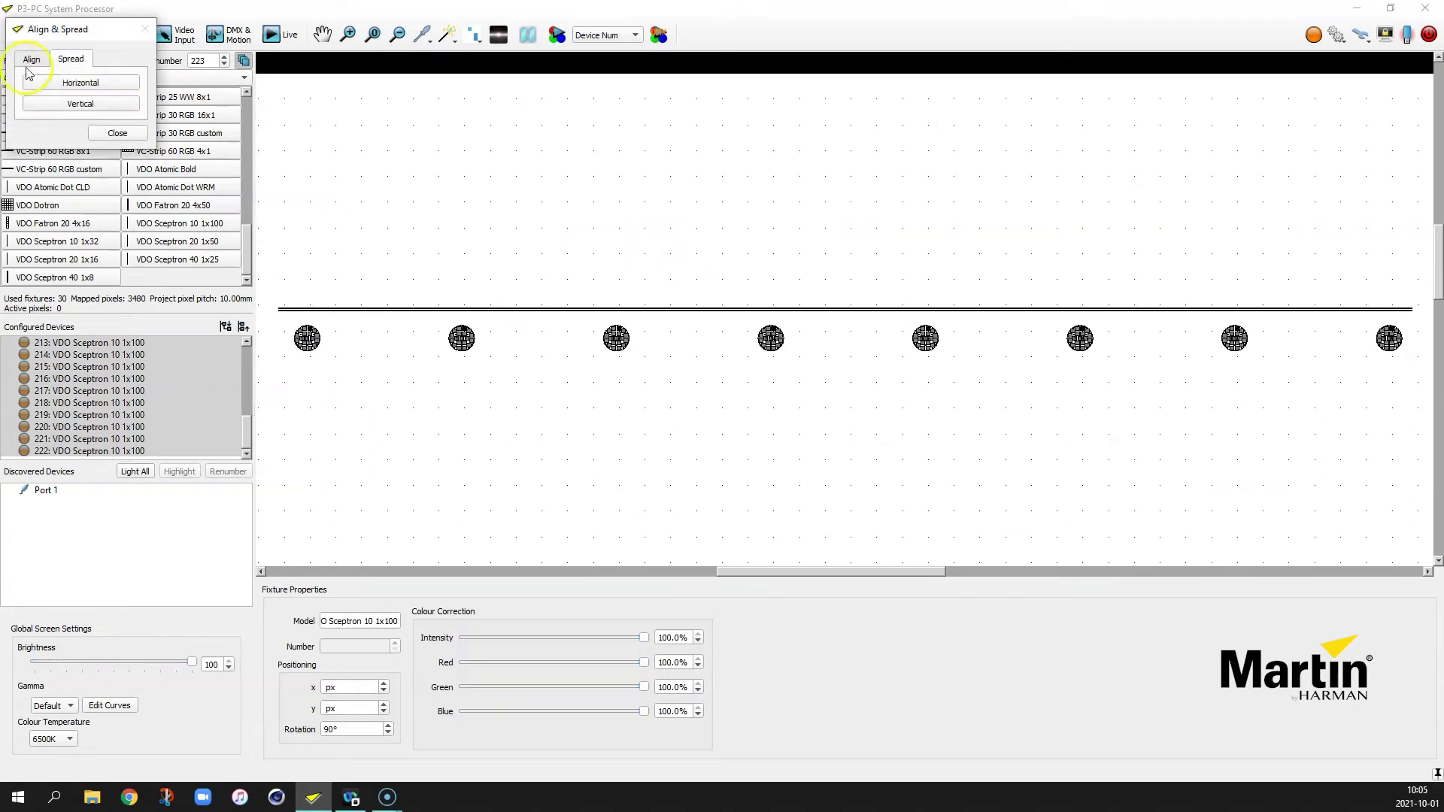
left_click(88, 104)
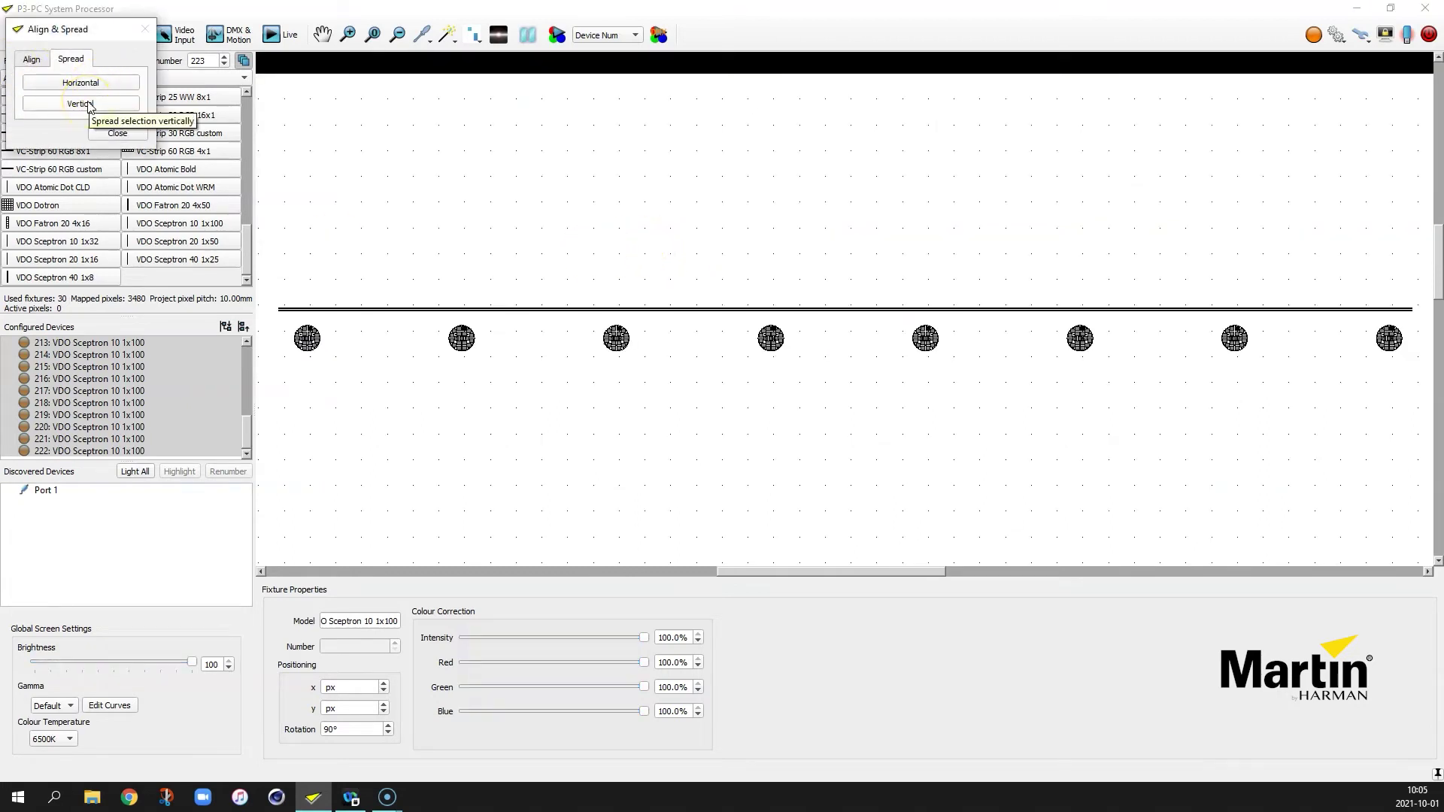
left_click(89, 104)
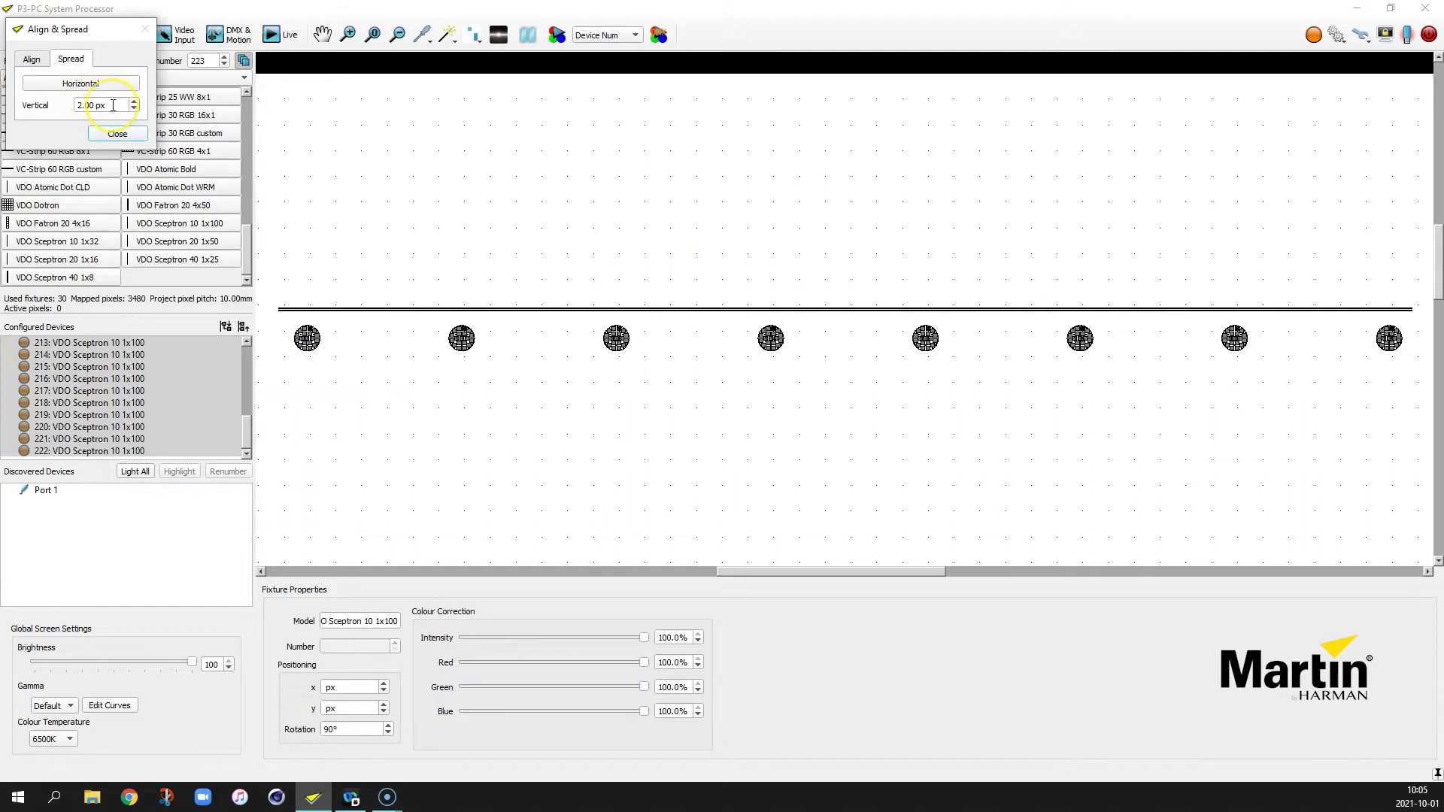
scroll(113, 106, "up", 16)
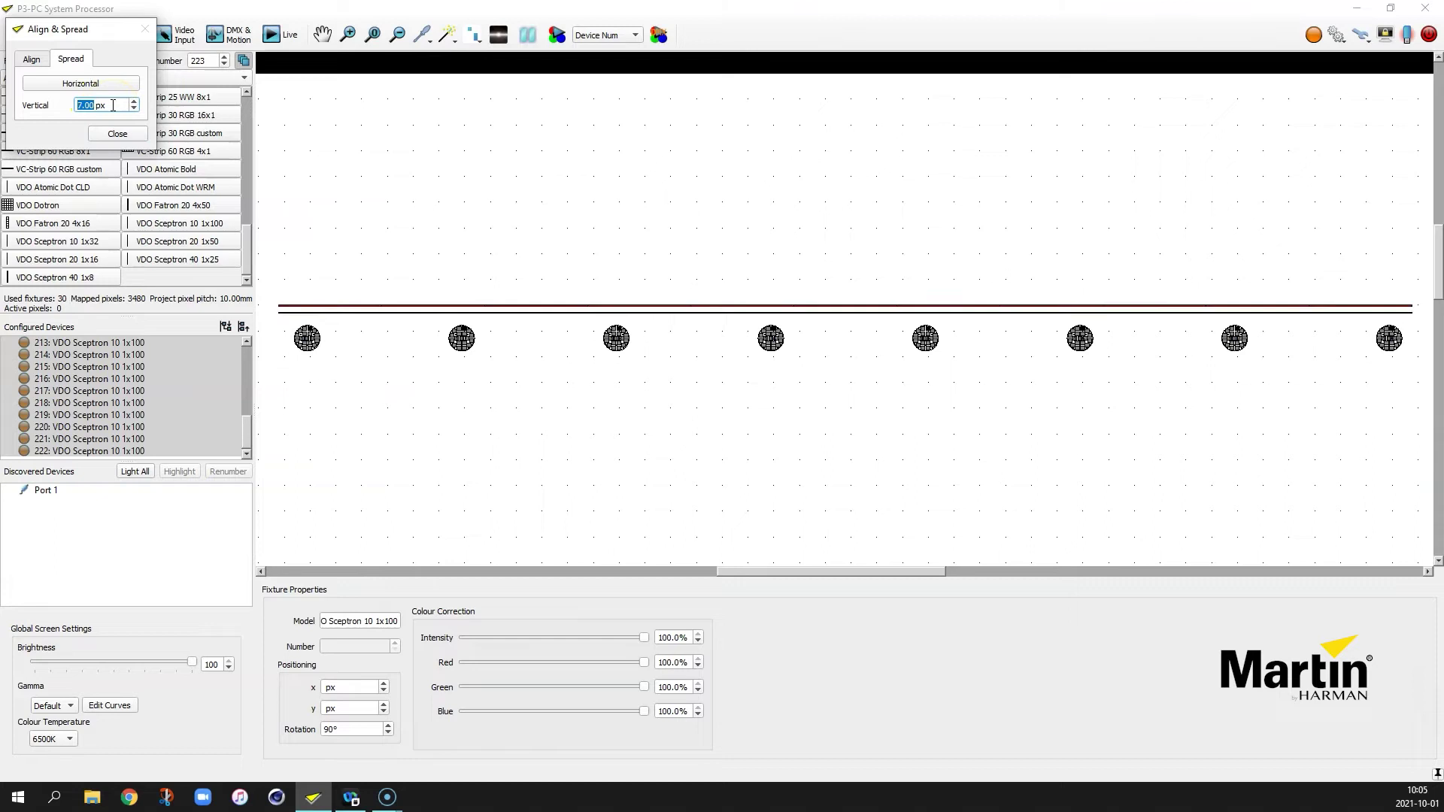
scroll(113, 105, "up", 20)
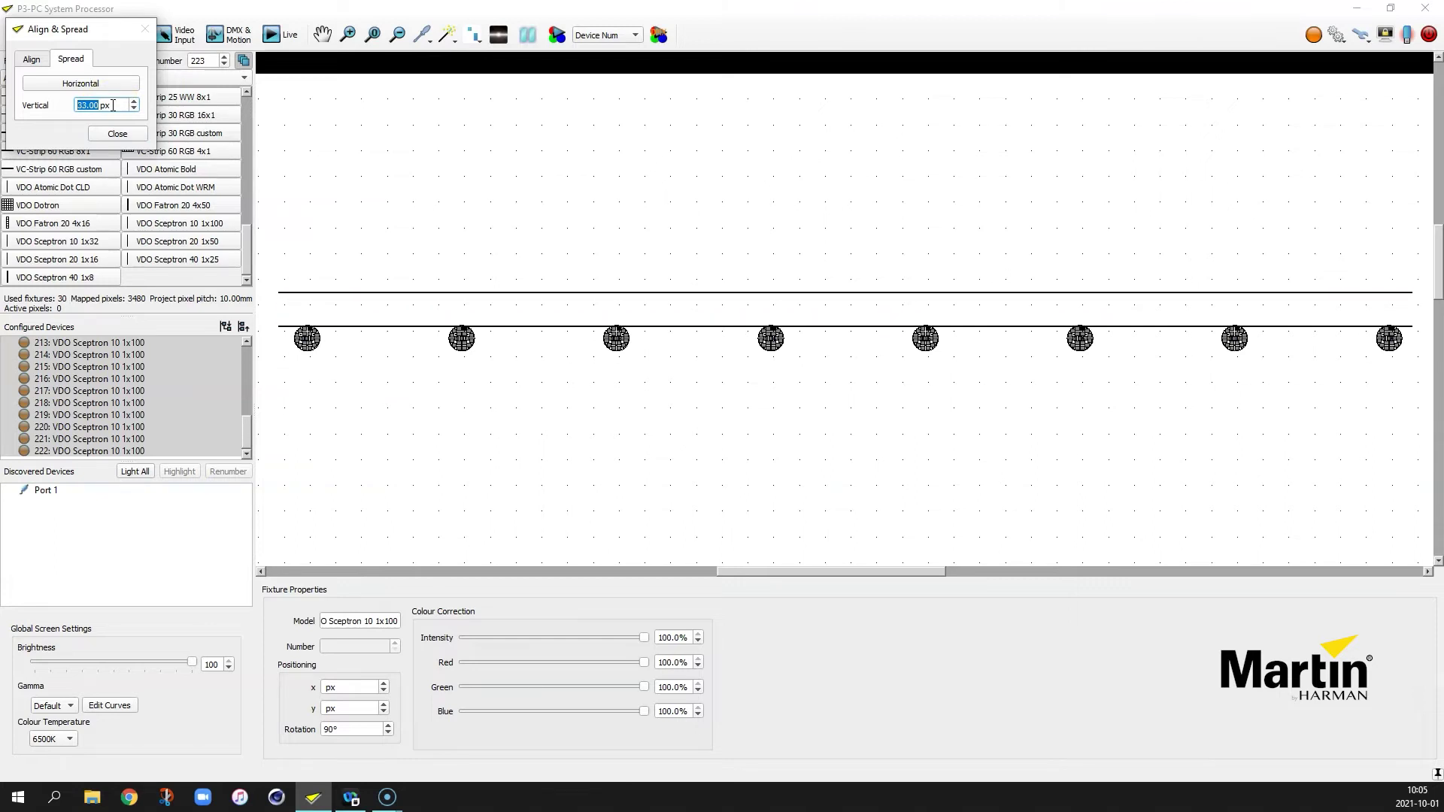
scroll(112, 105, "up", 8)
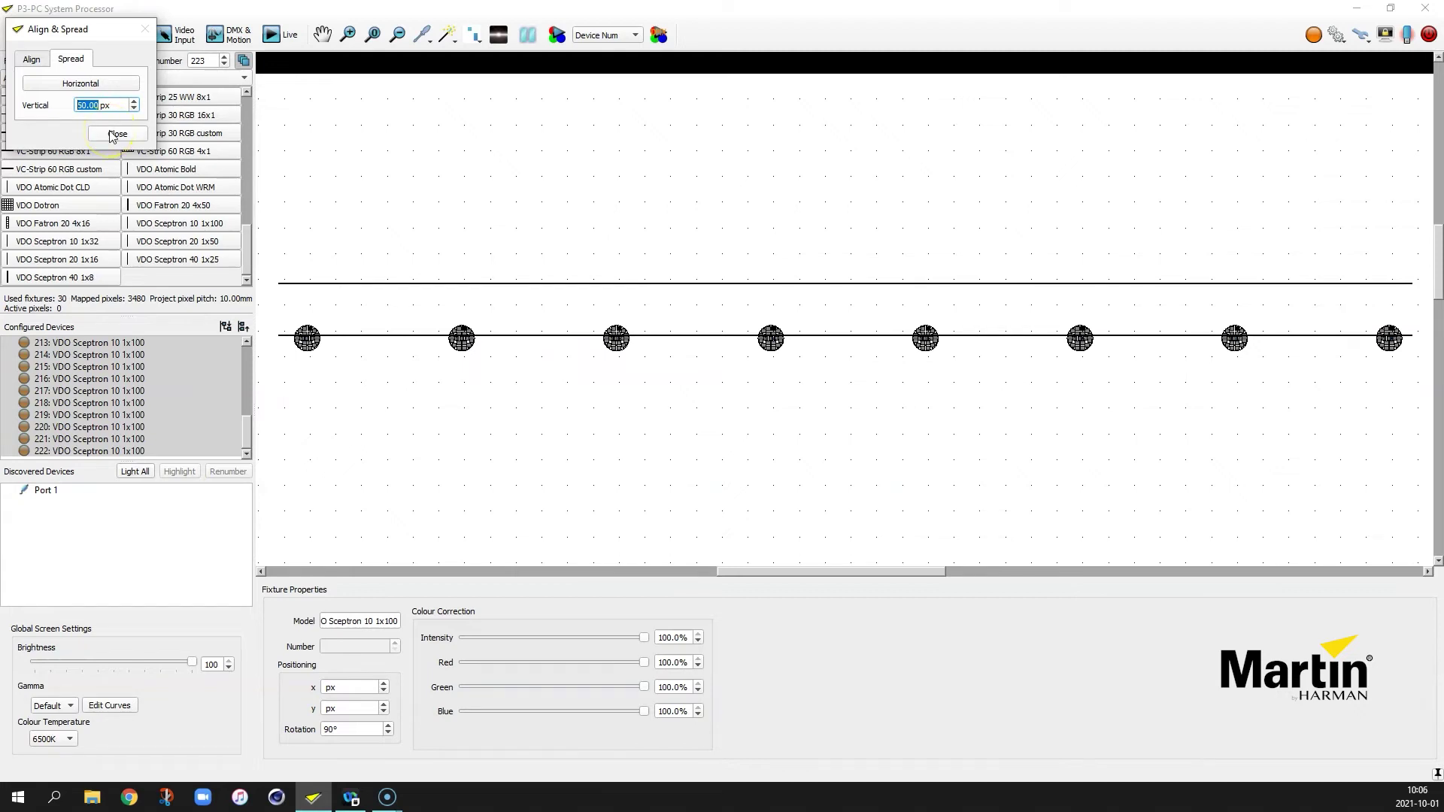
left_click(113, 134)
Step: Drag the two selected Sceptron lines down so one sits above and one below the PXL row
left_click(393, 285)
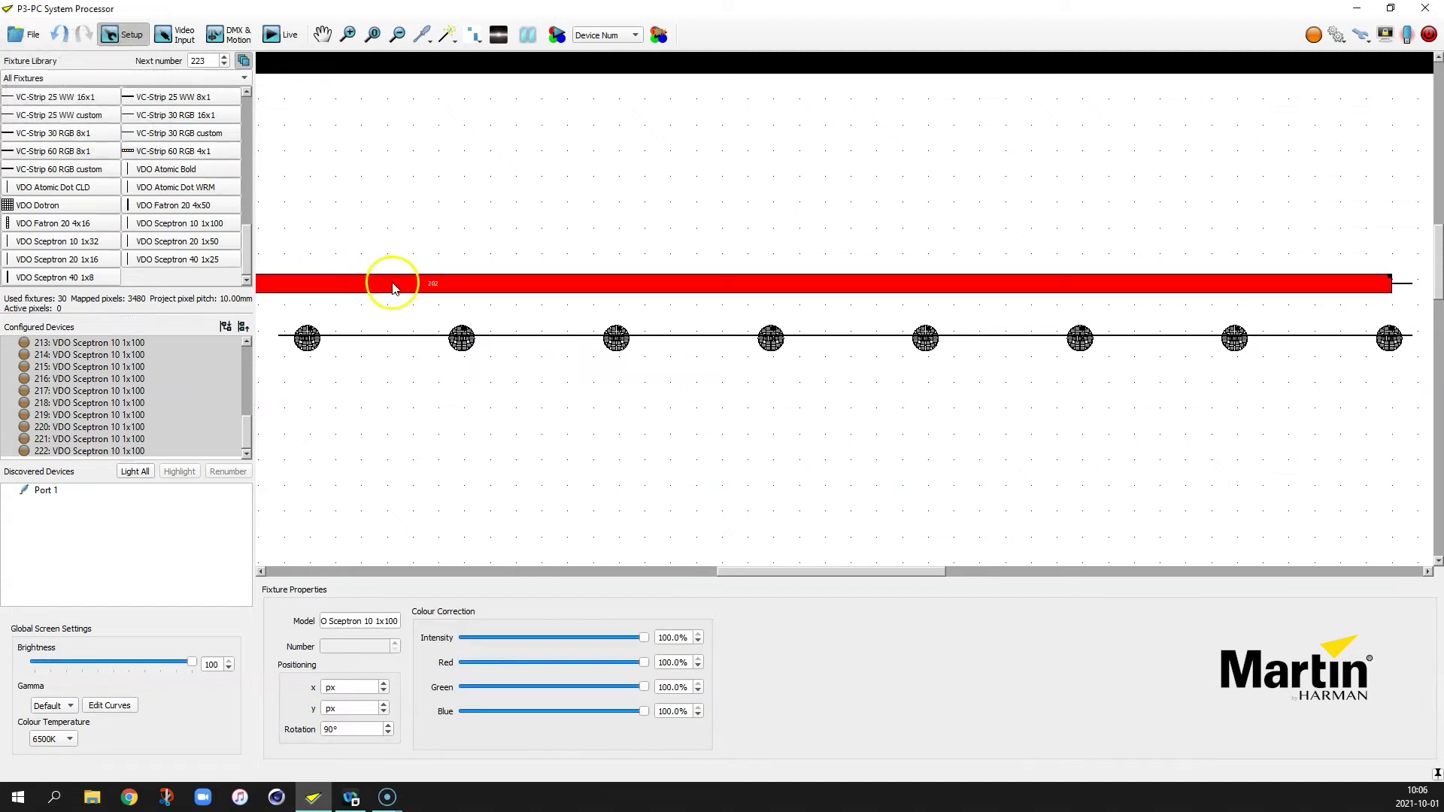
left_click_drag(392, 286, 387, 317)
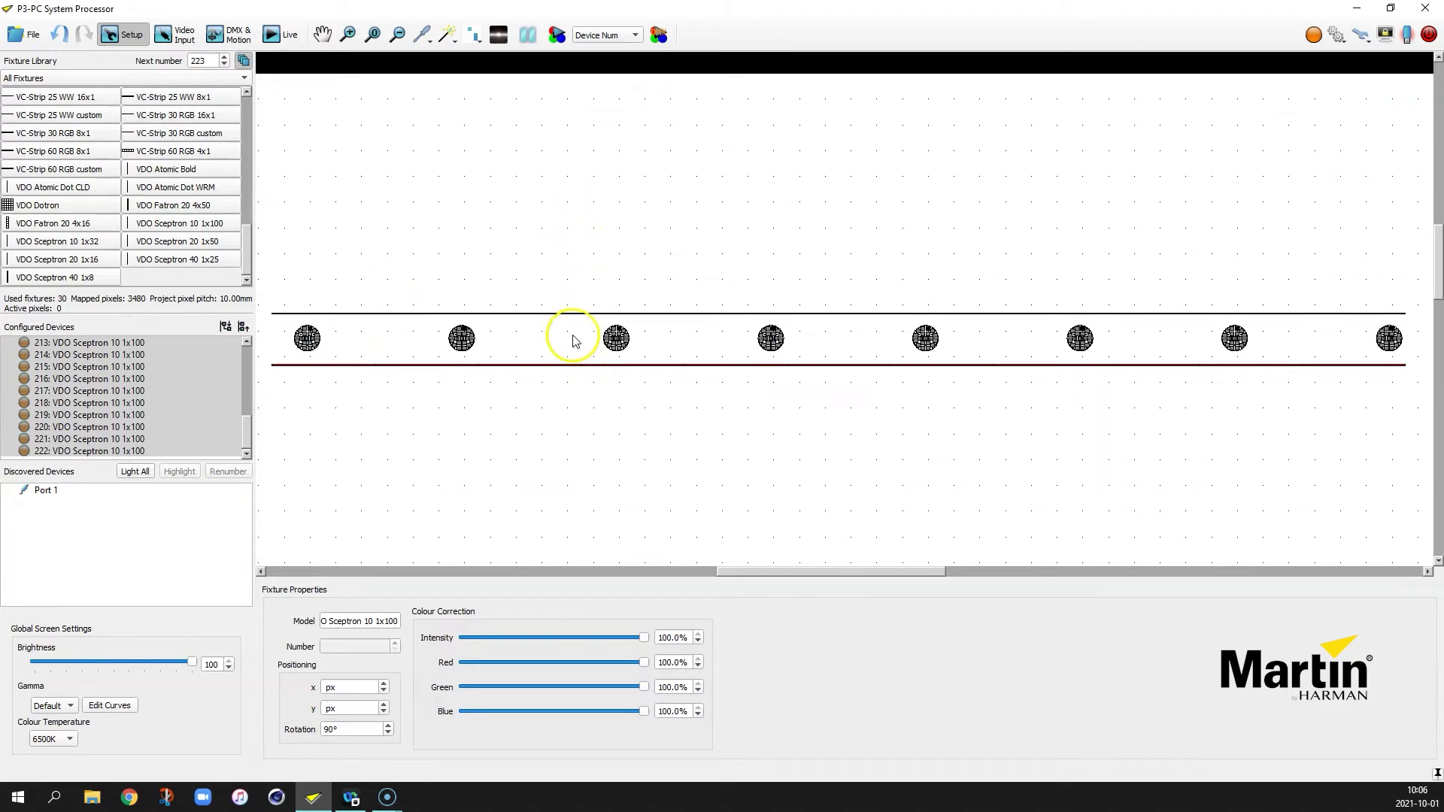
scroll(573, 341, "down", 3)
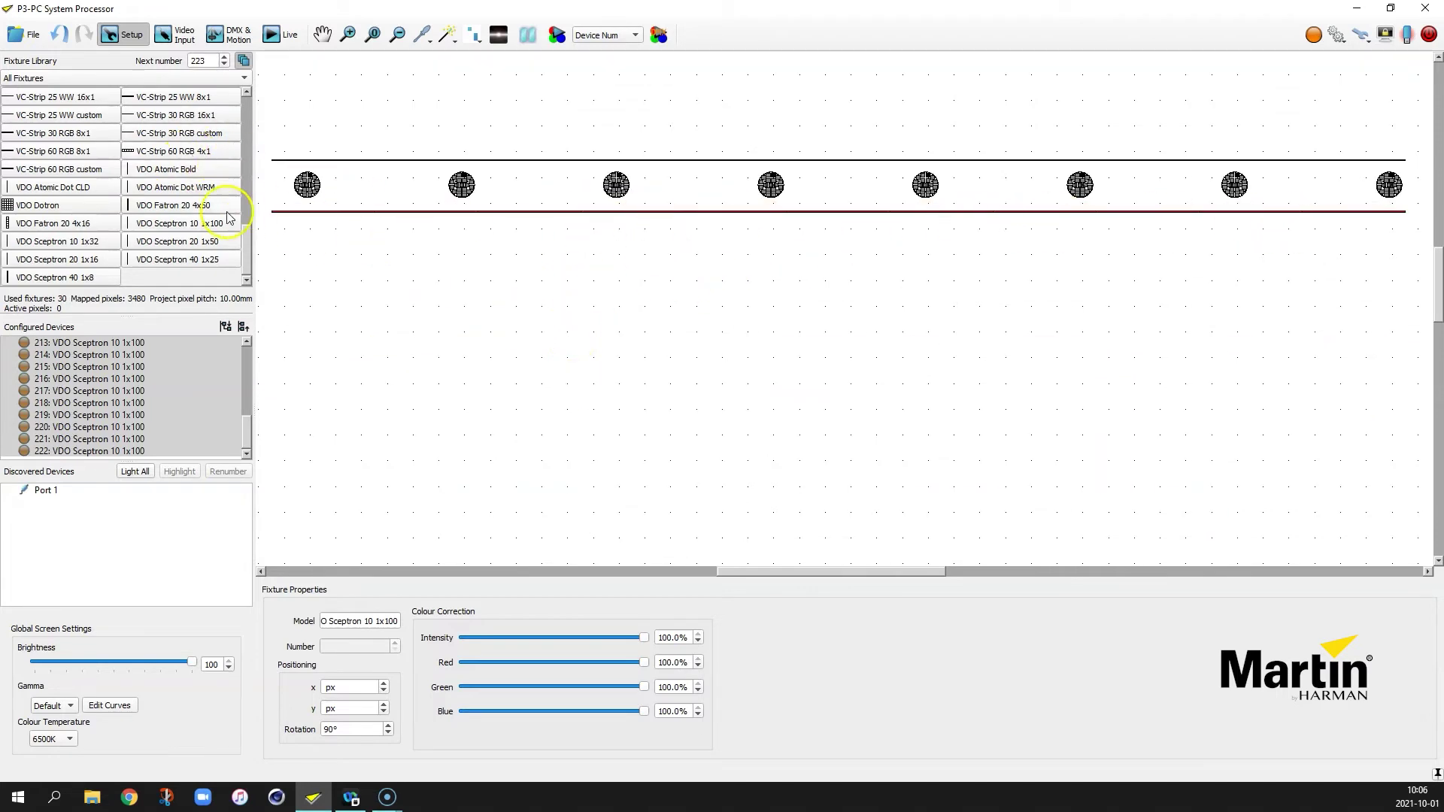
Step: Place eight VDO Sceptron 10 1x100 fixtures, one under each PXL, then select all eight
left_click(168, 226)
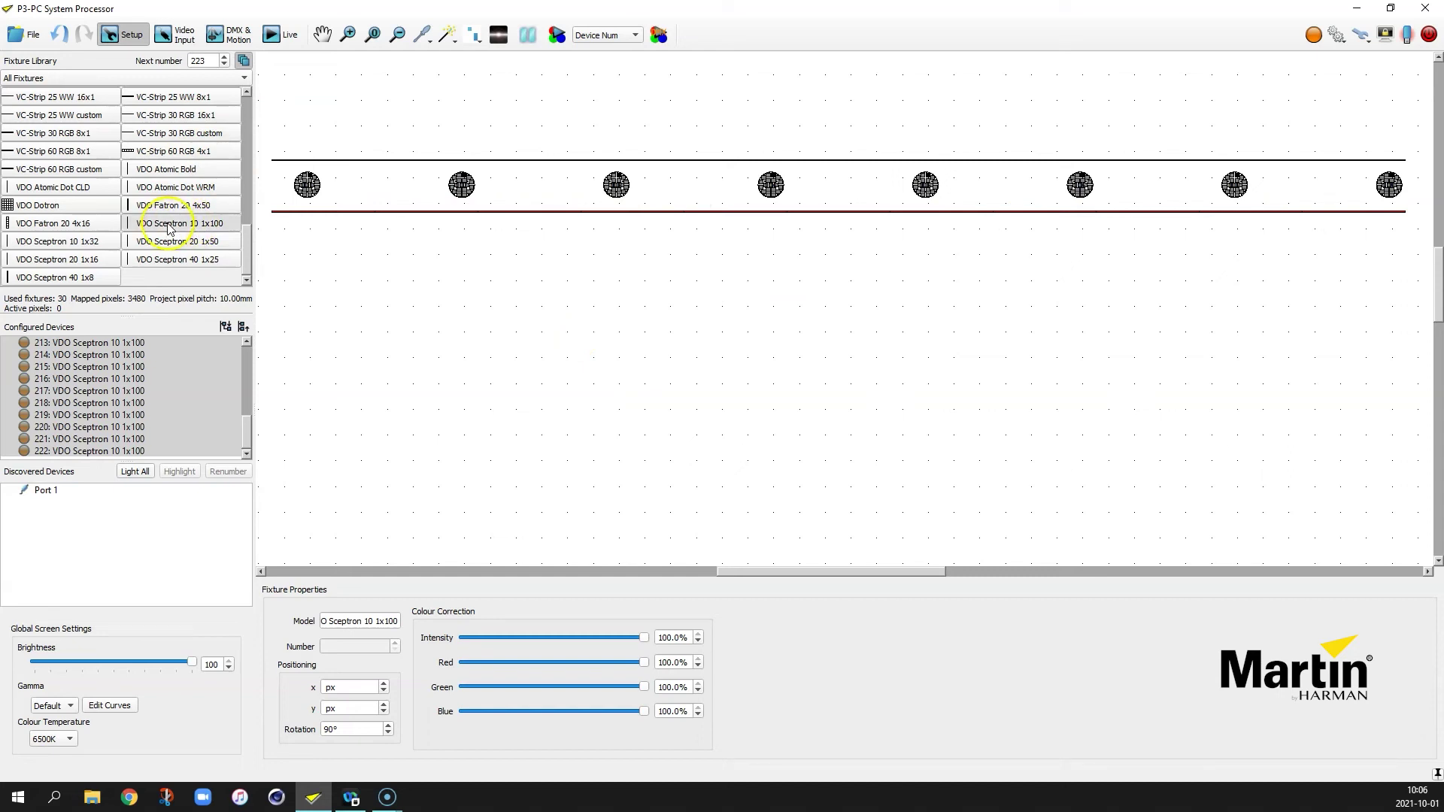
left_click(305, 241)
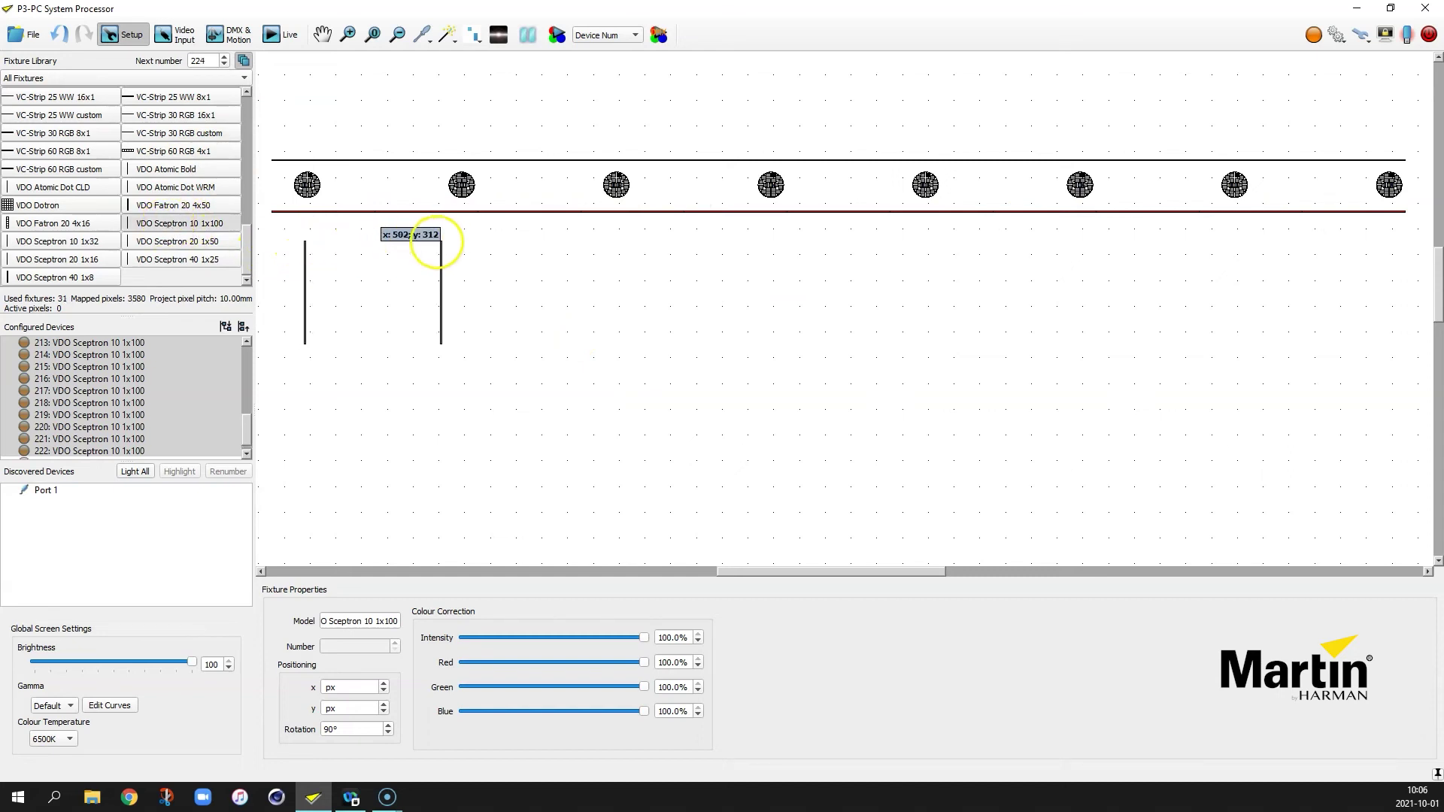
left_click(458, 240)
left_click(626, 245)
left_click(772, 248)
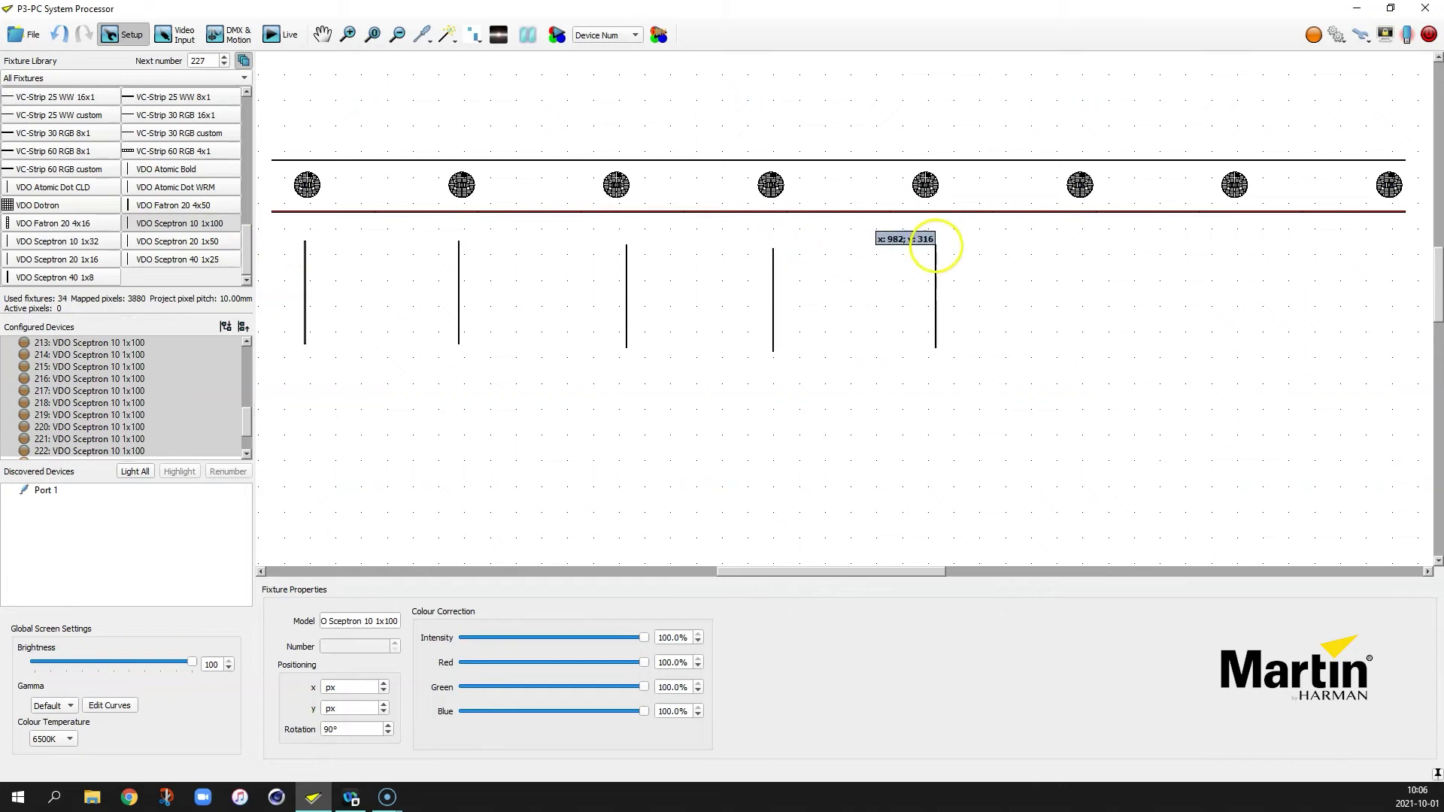
left_click(955, 254)
left_click(1100, 245)
left_click(1228, 244)
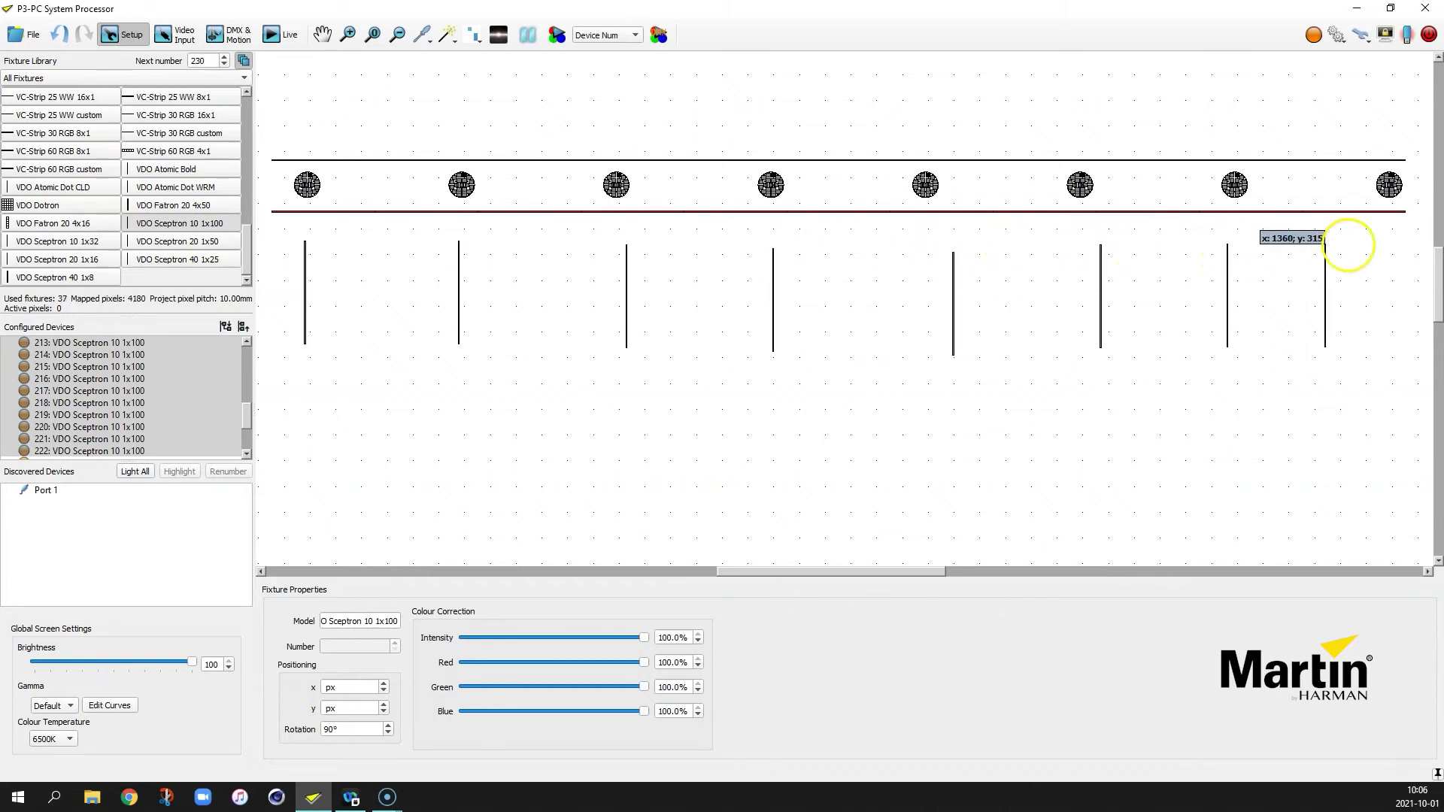
left_click(1397, 243)
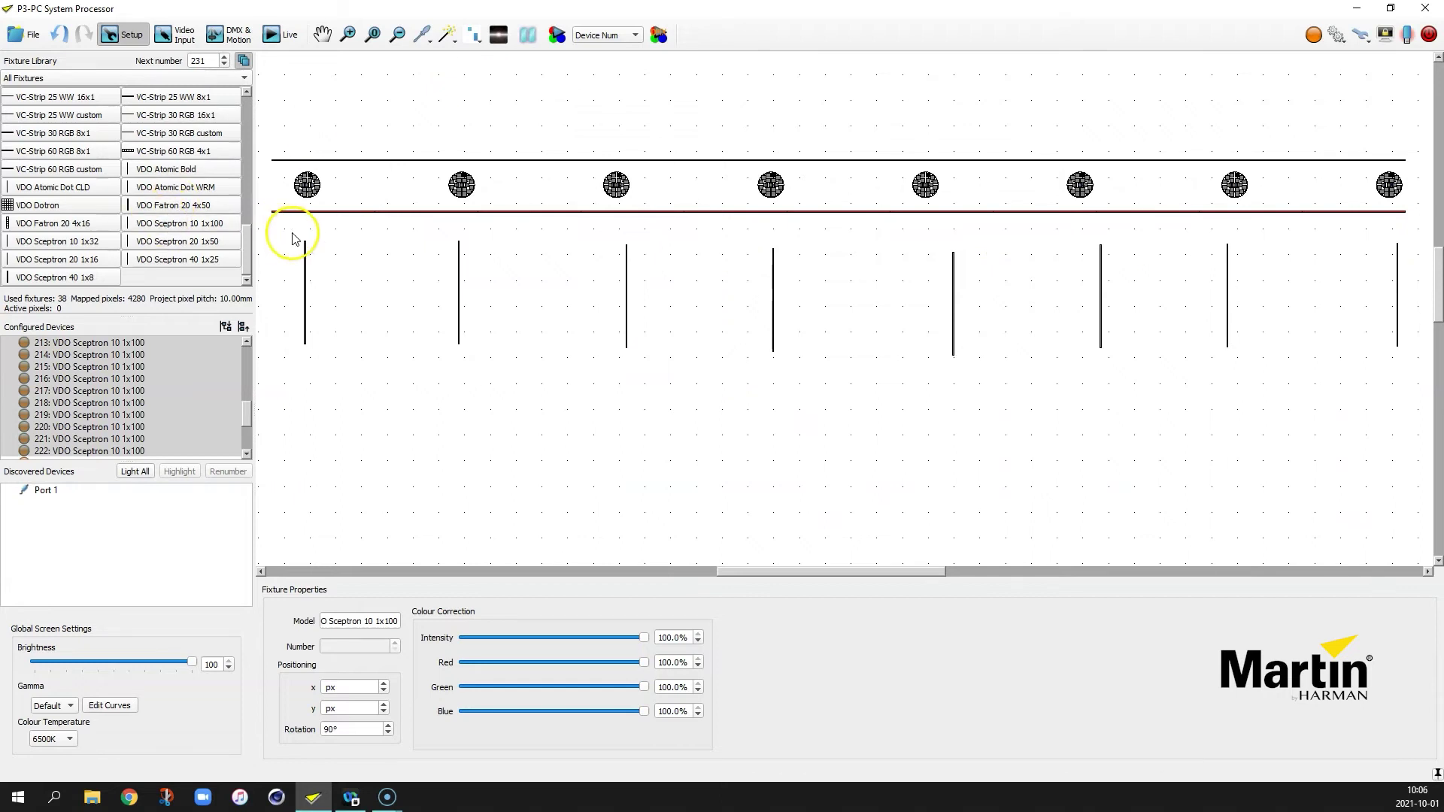
left_click_drag(286, 233, 1405, 389)
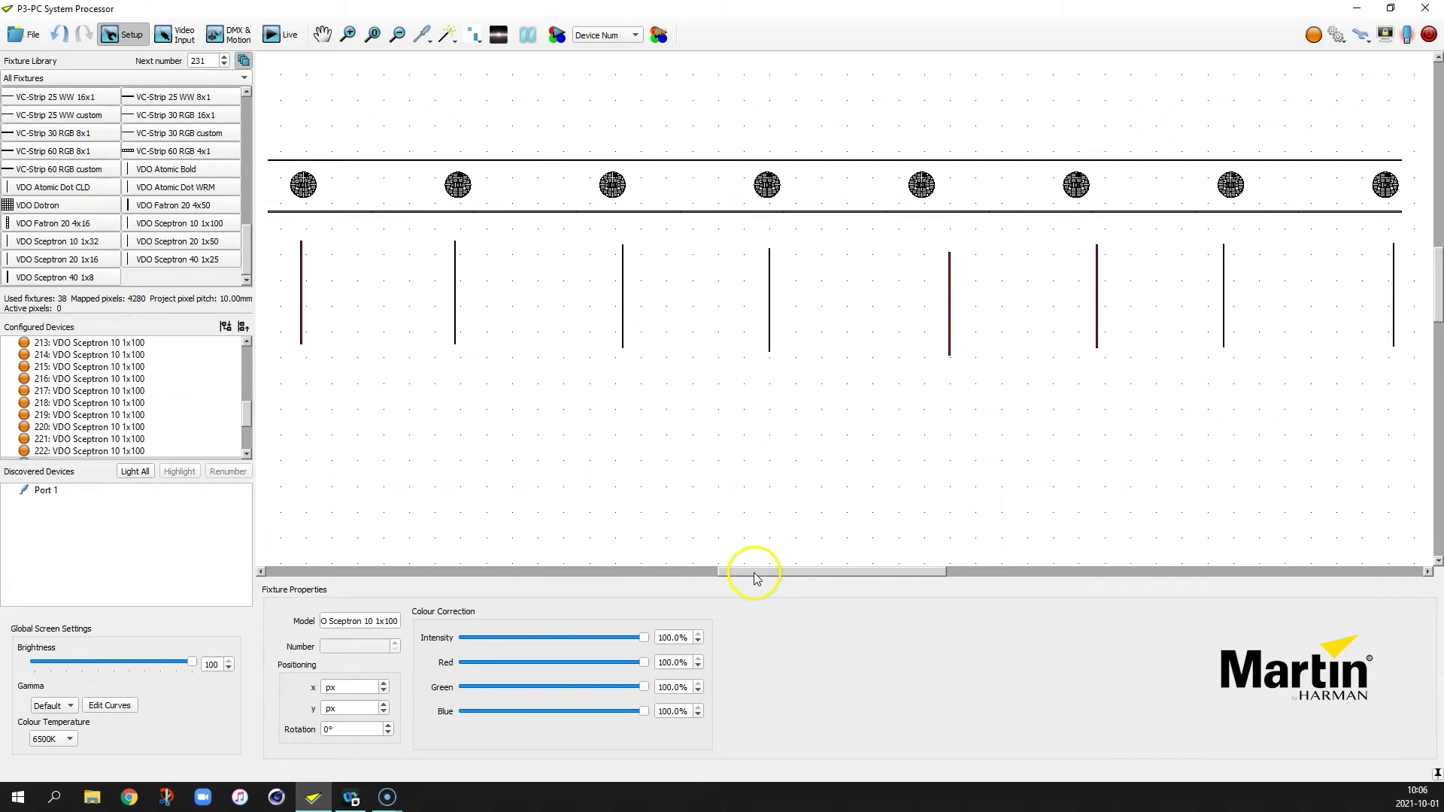
Step: Align the eight Sceptron columns horizontally, space them 150 px apart, and raise them to y 299 px
key("ctrl+l")
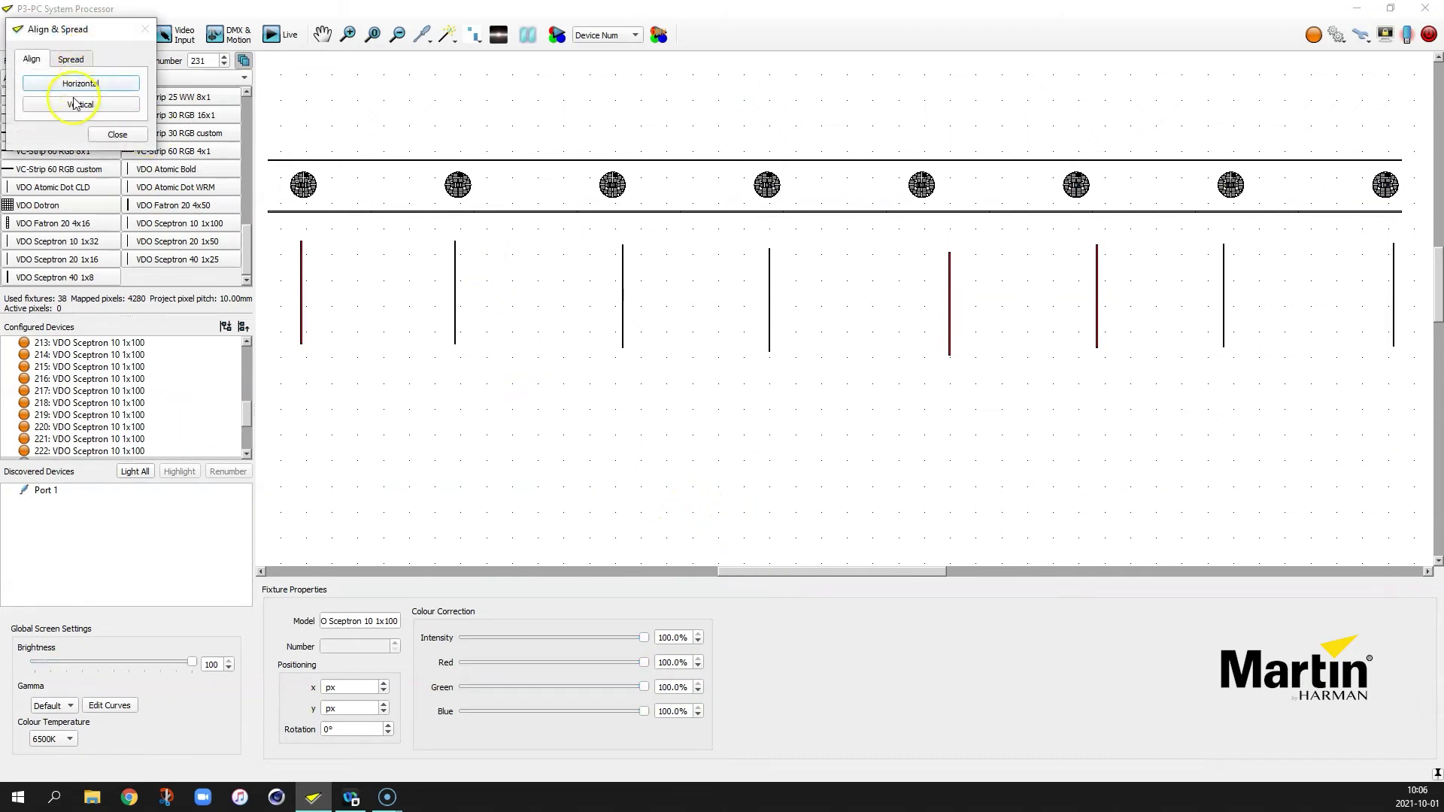
left_click(74, 103)
left_click(71, 59)
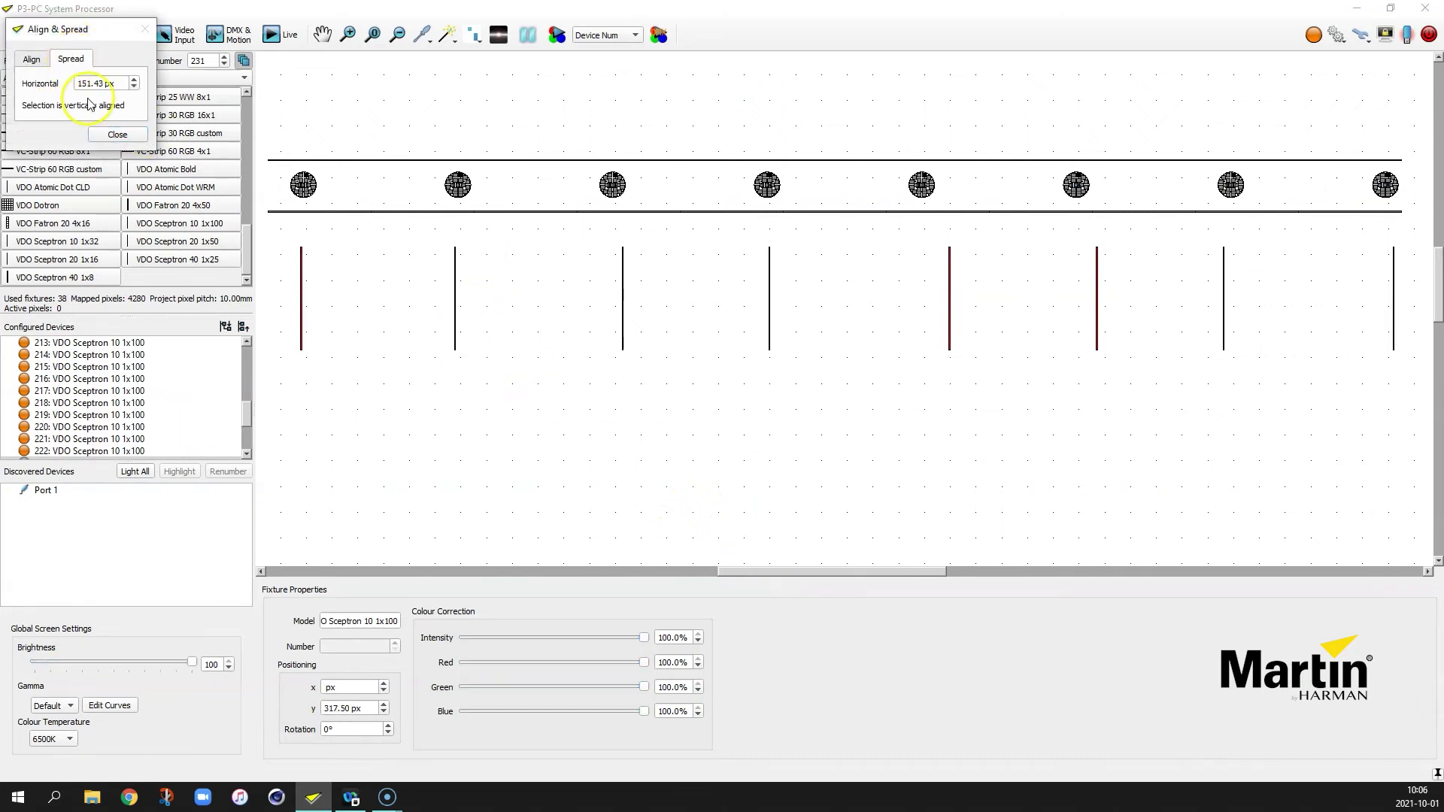
triple_click(97, 82)
type("150")
key("Return")
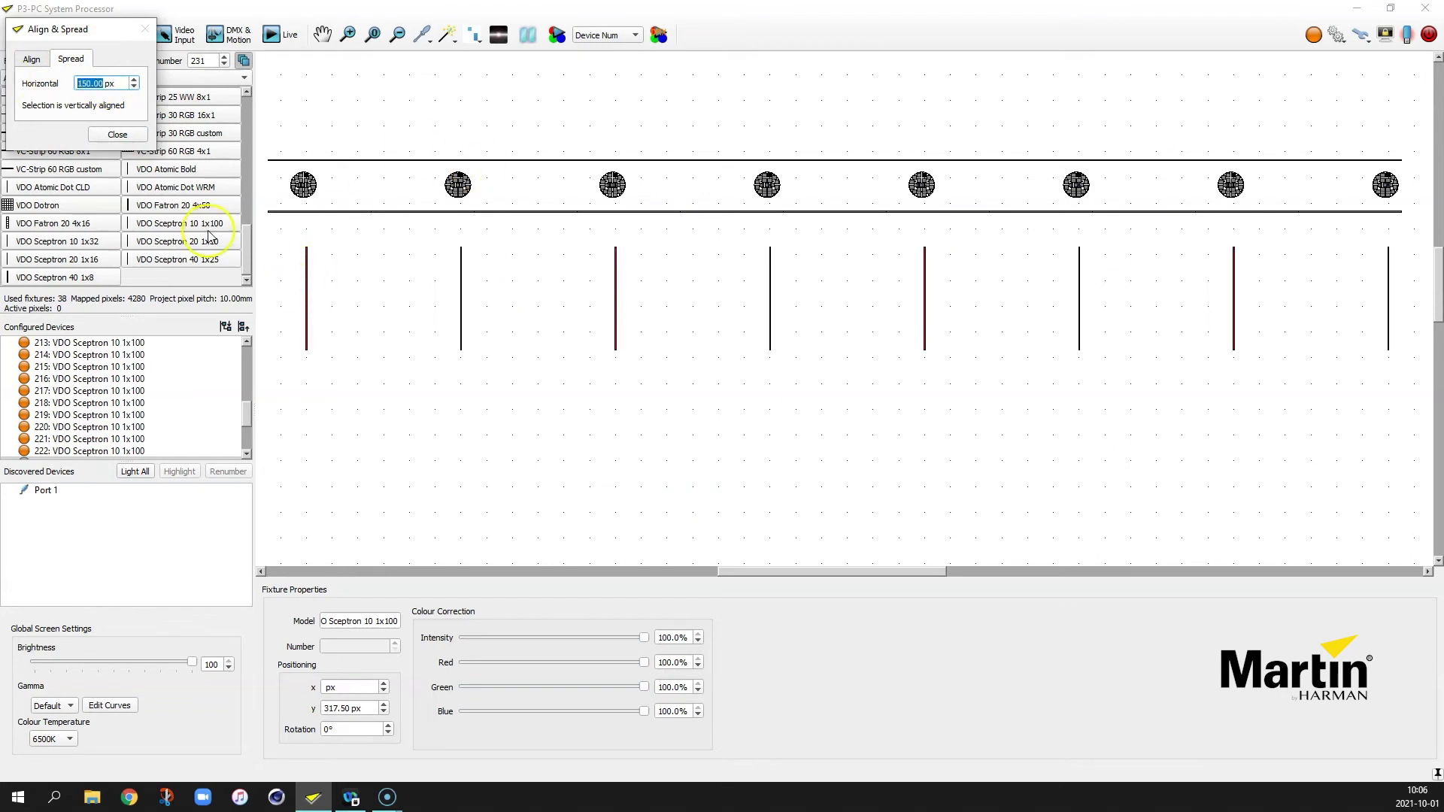
left_click(118, 134)
left_click(307, 279)
left_click_drag(307, 276, 307, 259)
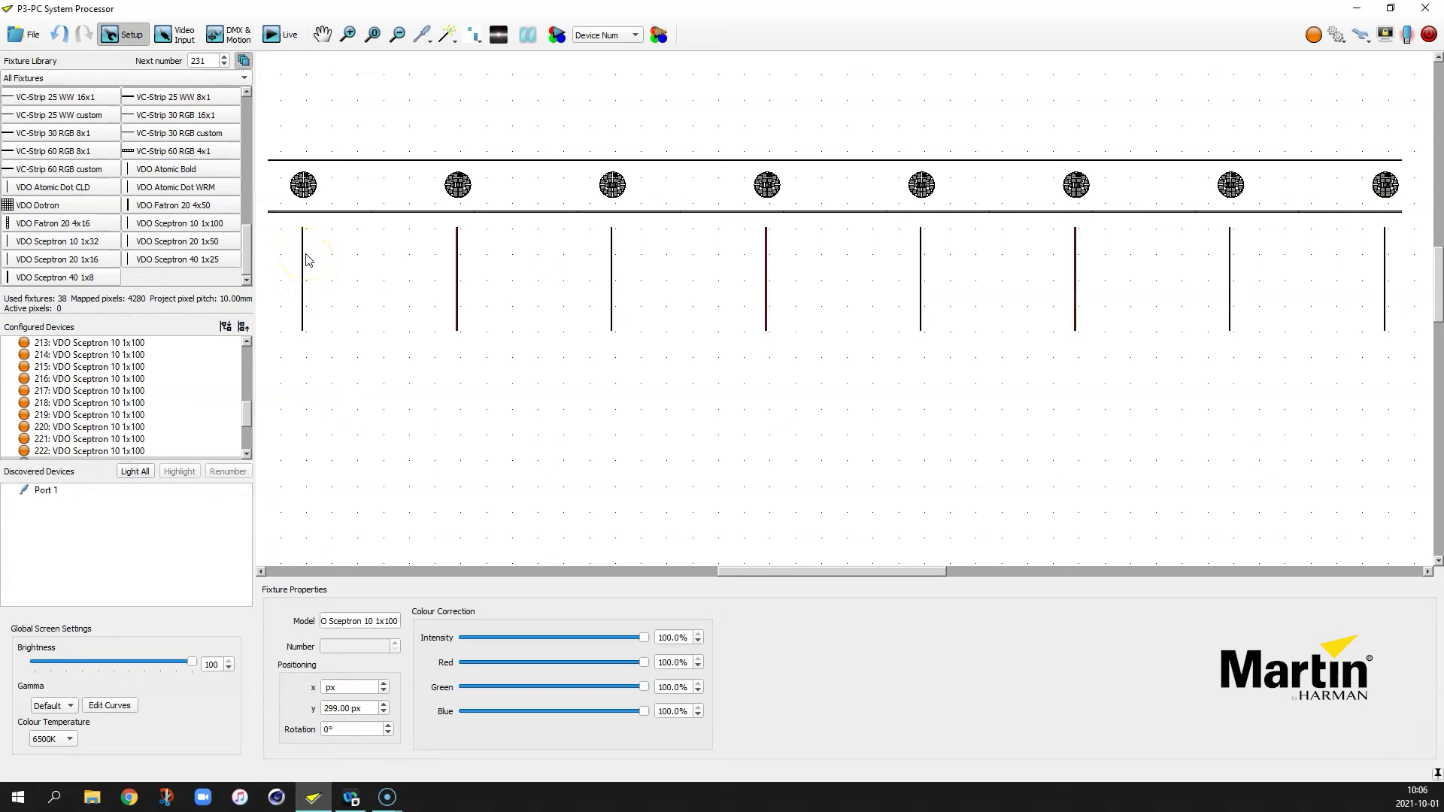
Step: Duplicate the Sceptron row into three stacked rows, select all three, and open Align & Spread
left_click(704, 473)
key("ctrl+v")
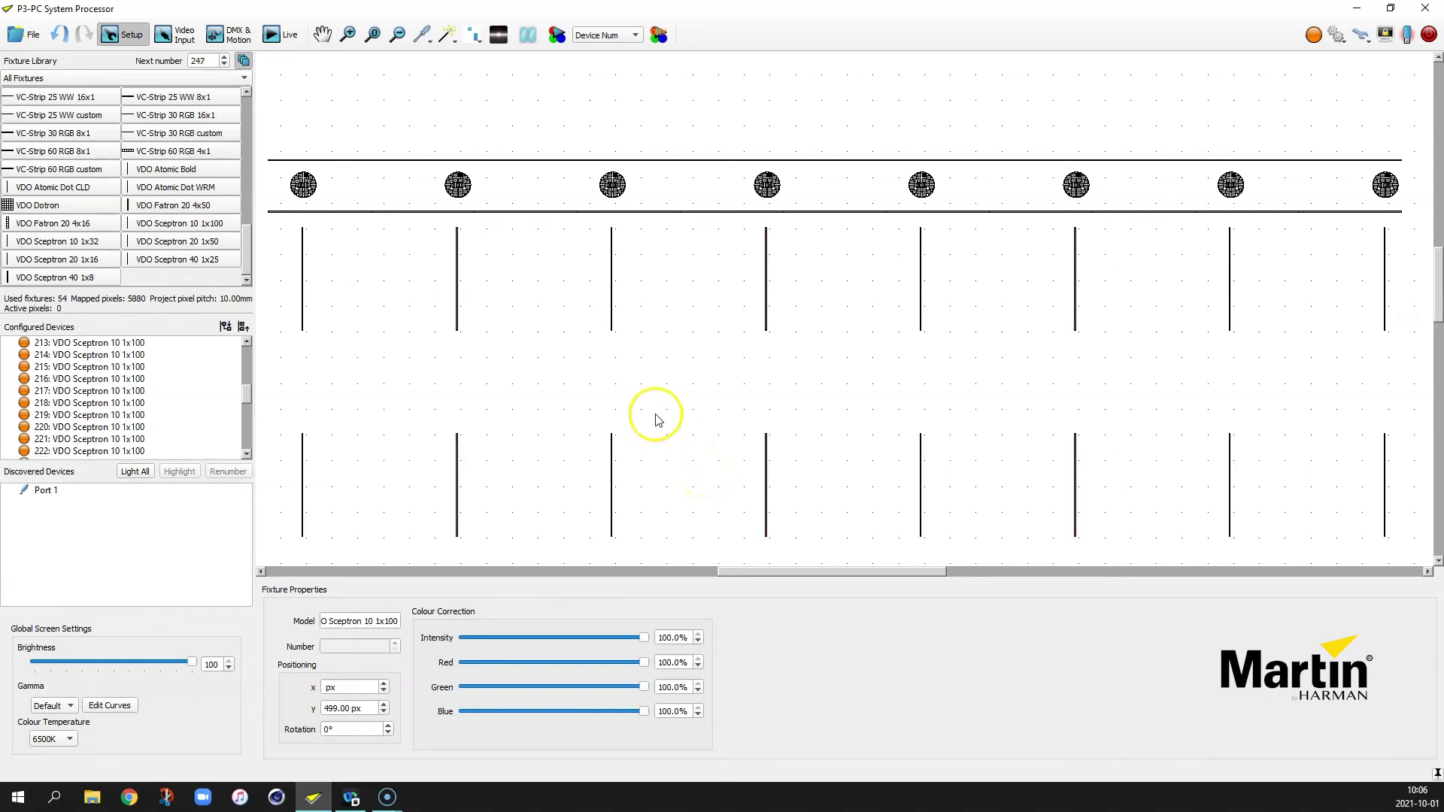
scroll(346, 392, "down", 3)
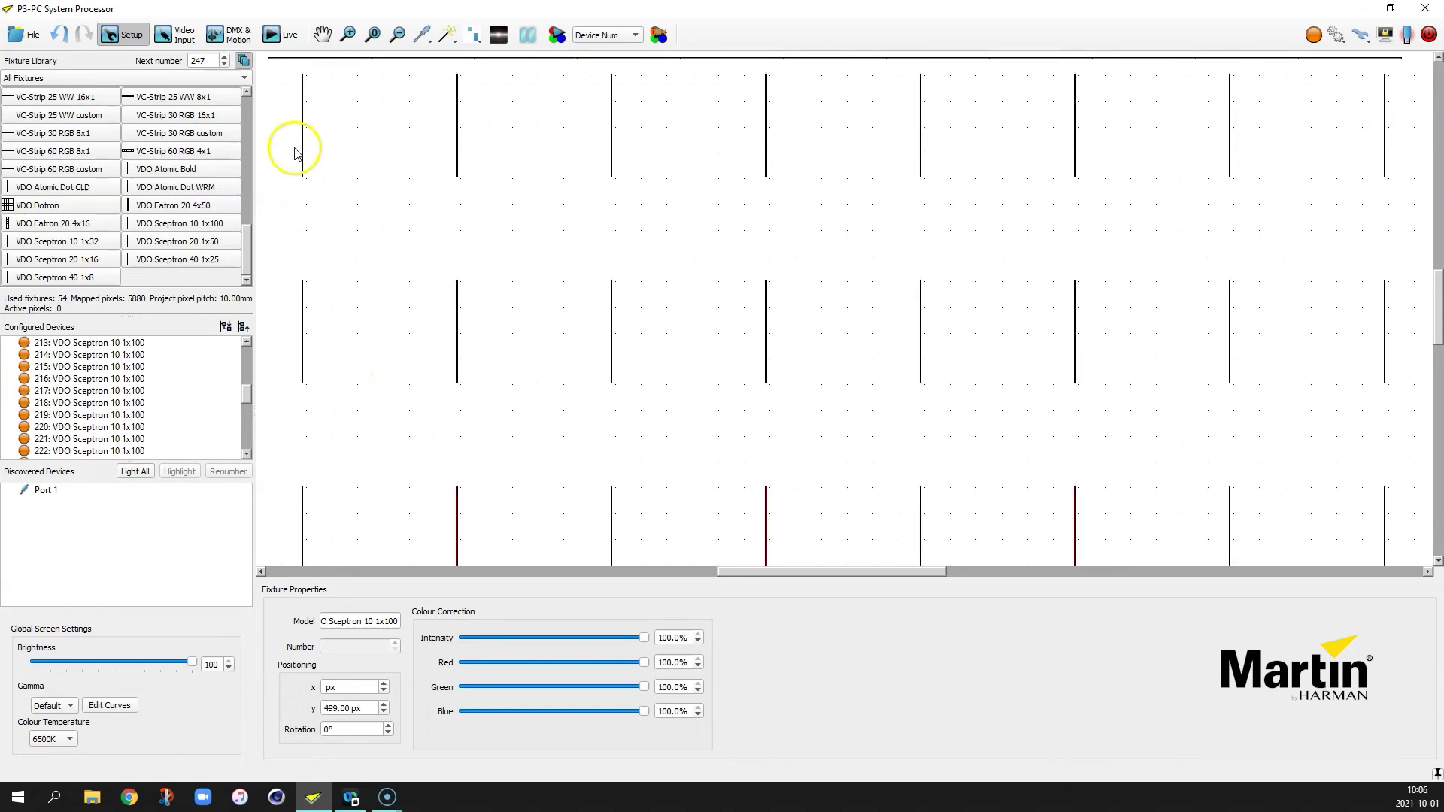
left_click_drag(286, 129, 1409, 494)
scroll(1370, 419, "up", 2)
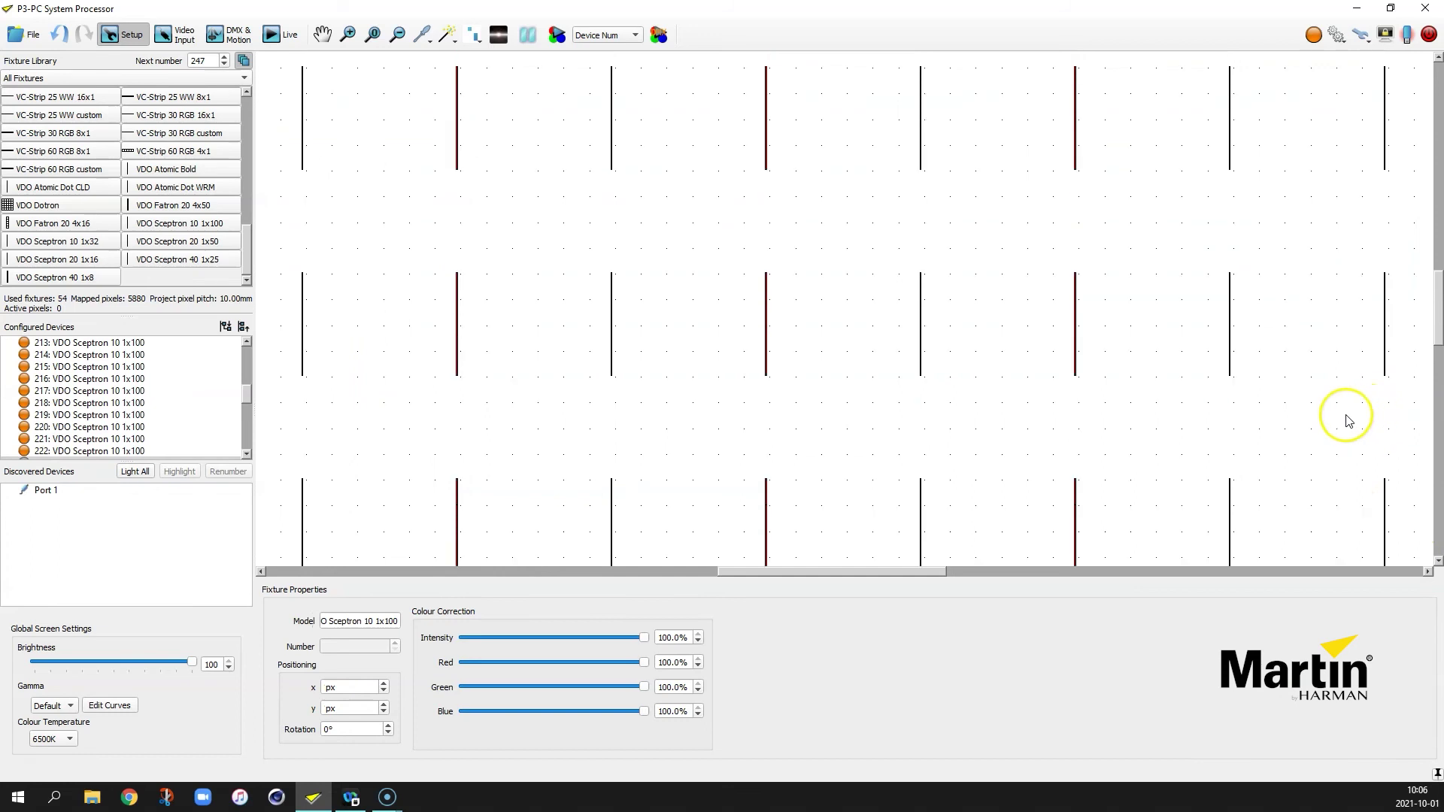
scroll(915, 364, "down", 1)
key("ctrl+shift+a")
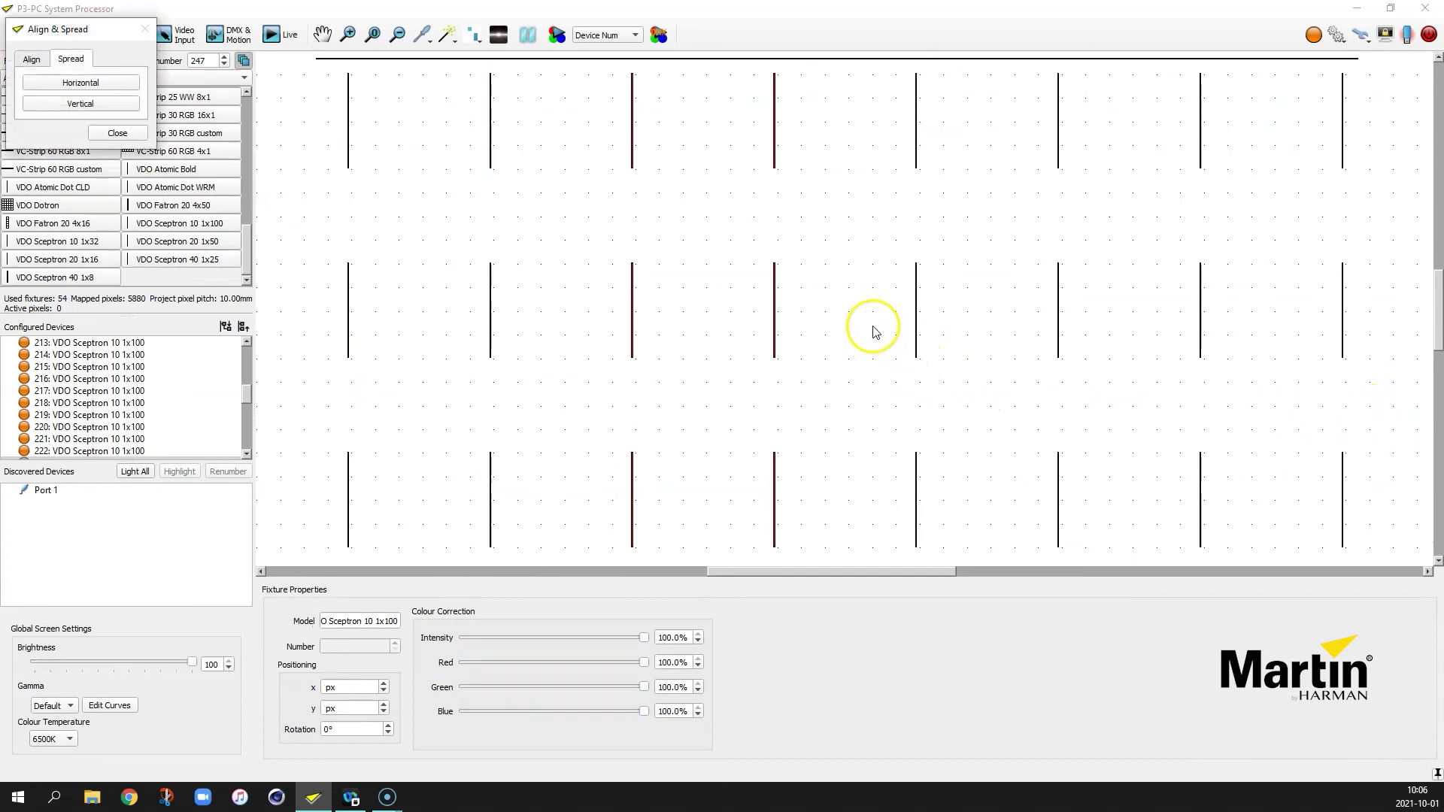
Step: Spread the three Sceptron rows vertically at 100 px and move the columns up toward the PXLs
left_click(78, 105)
double_click(123, 107)
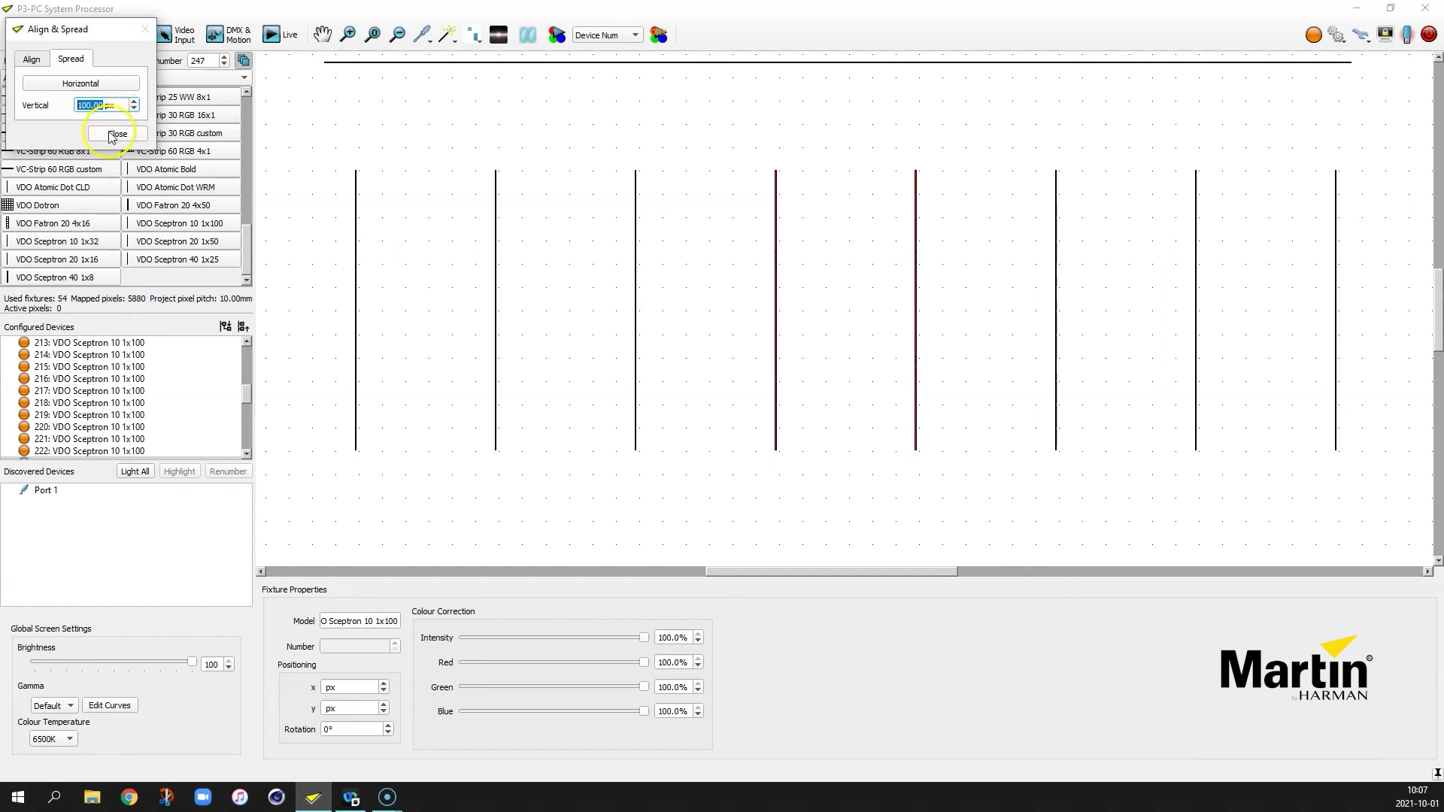
left_click(113, 135)
left_click_drag(364, 226, 362, 152)
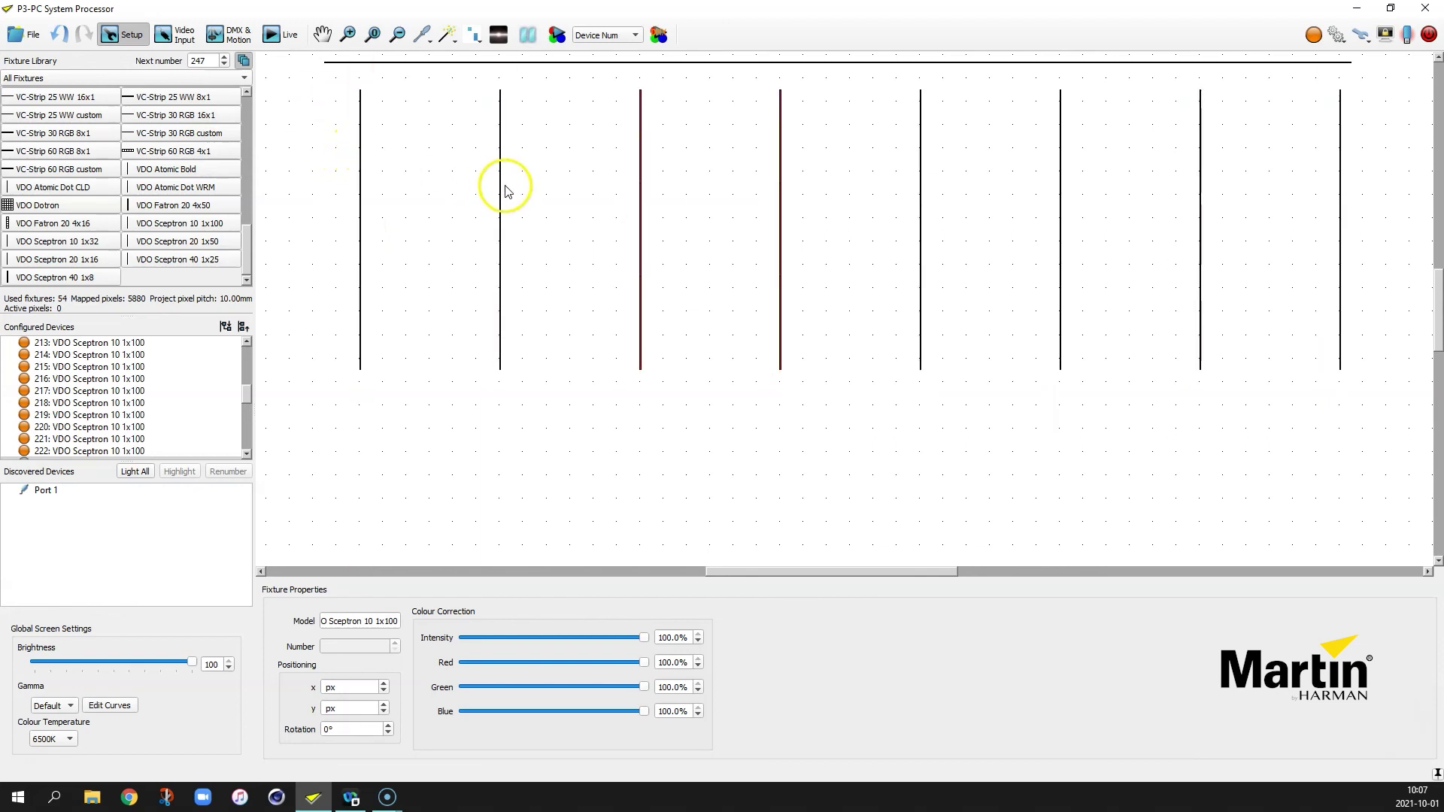
Step: Nudge the selected tall Sceptron columns left to line up beneath the PXL row
scroll(506, 190, "up", 2)
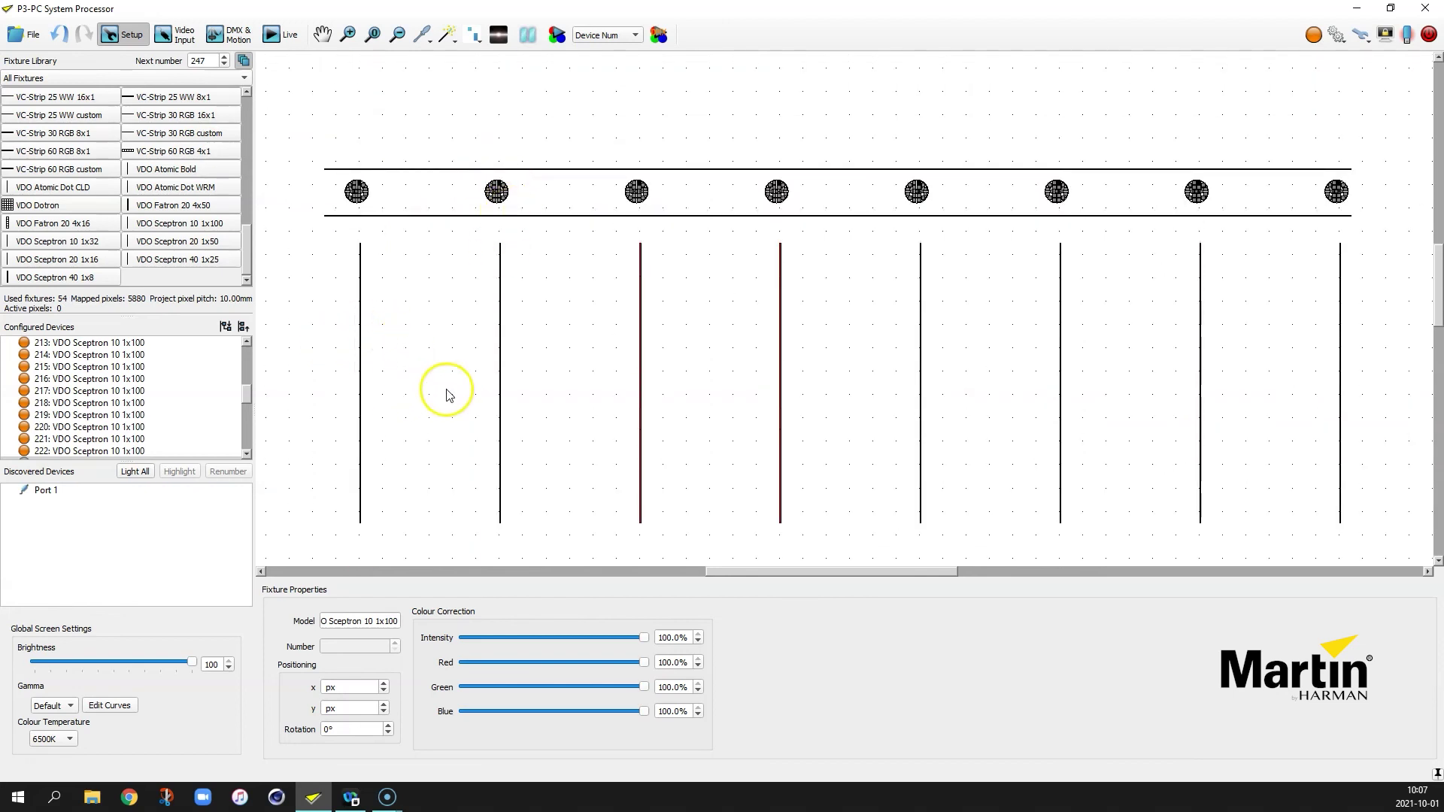
key("Left")
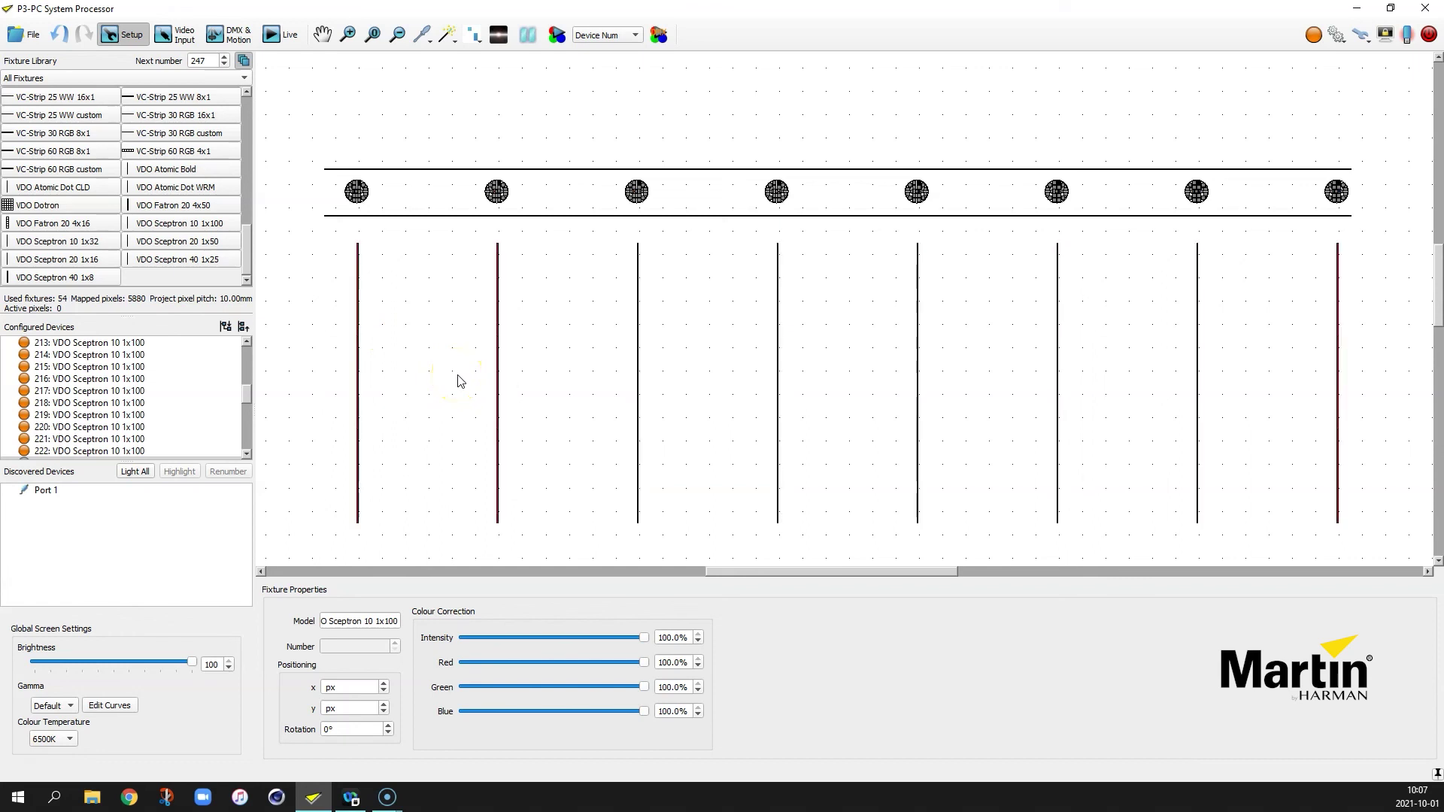